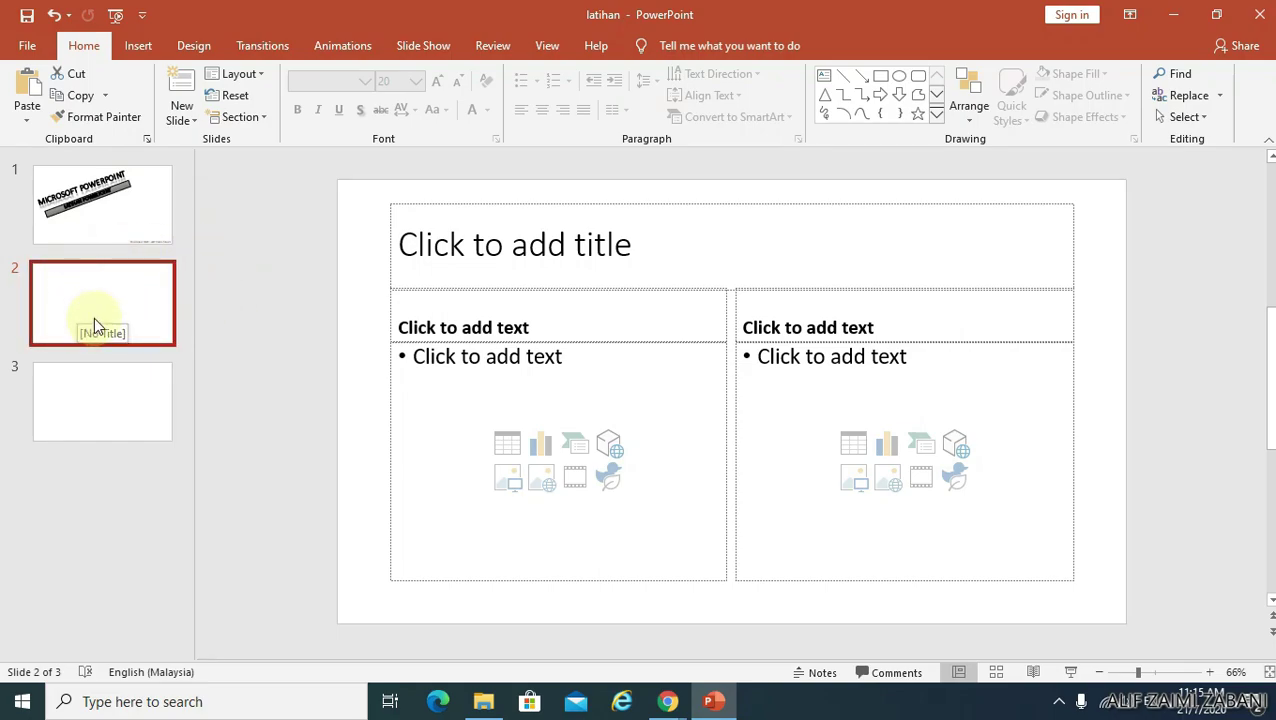
Step: Apply the Title and Content layout to slide 2 and title it 'SENARAI JENAMA KERETA'
left_click(248, 82)
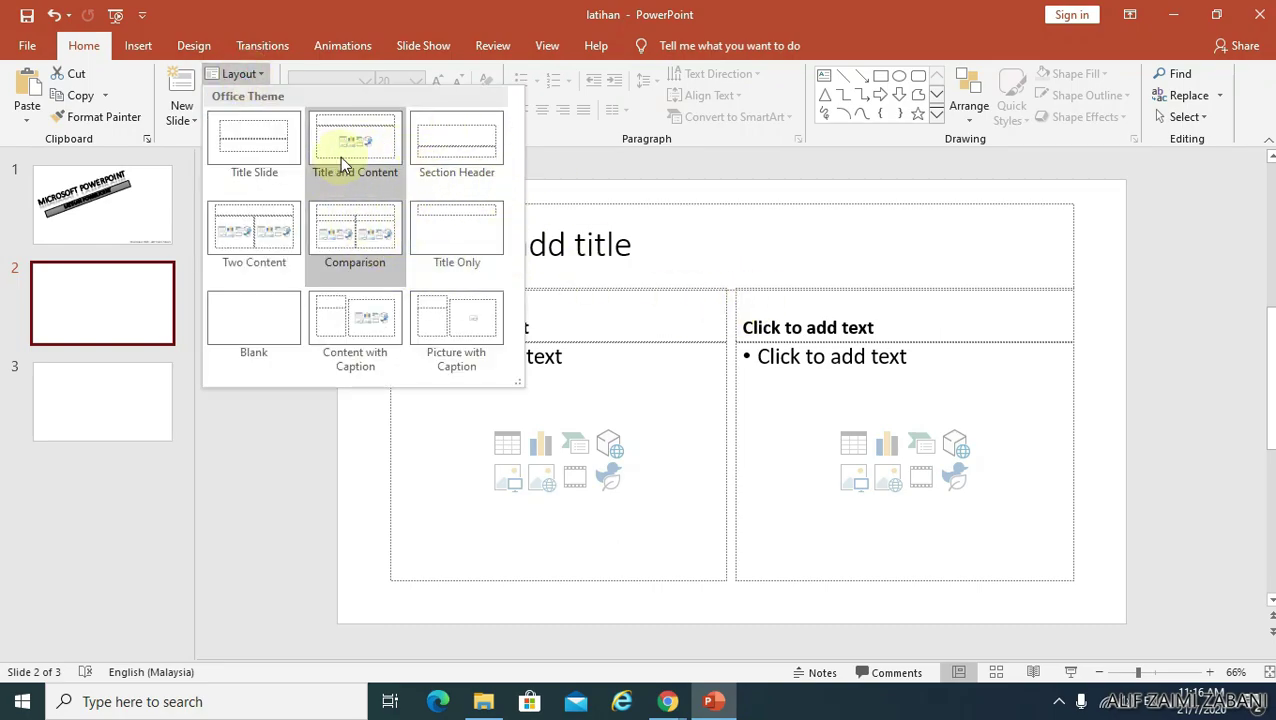
left_click(340, 157)
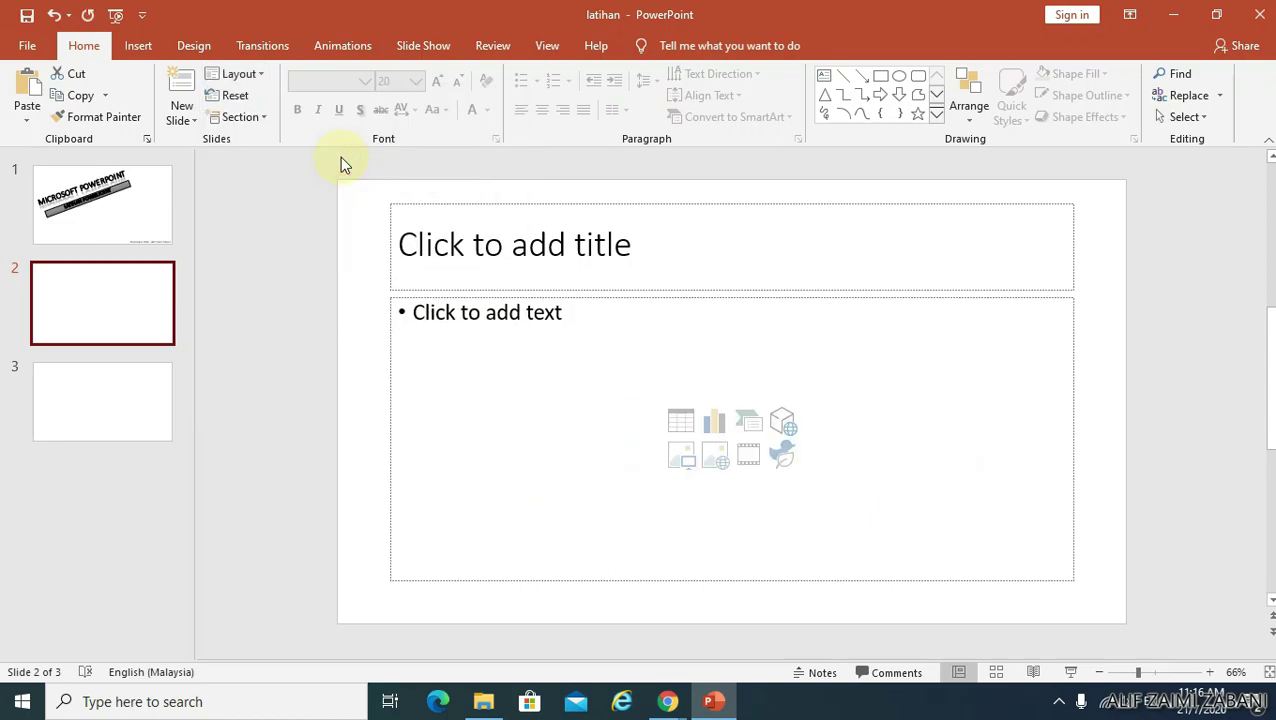
left_click(612, 250)
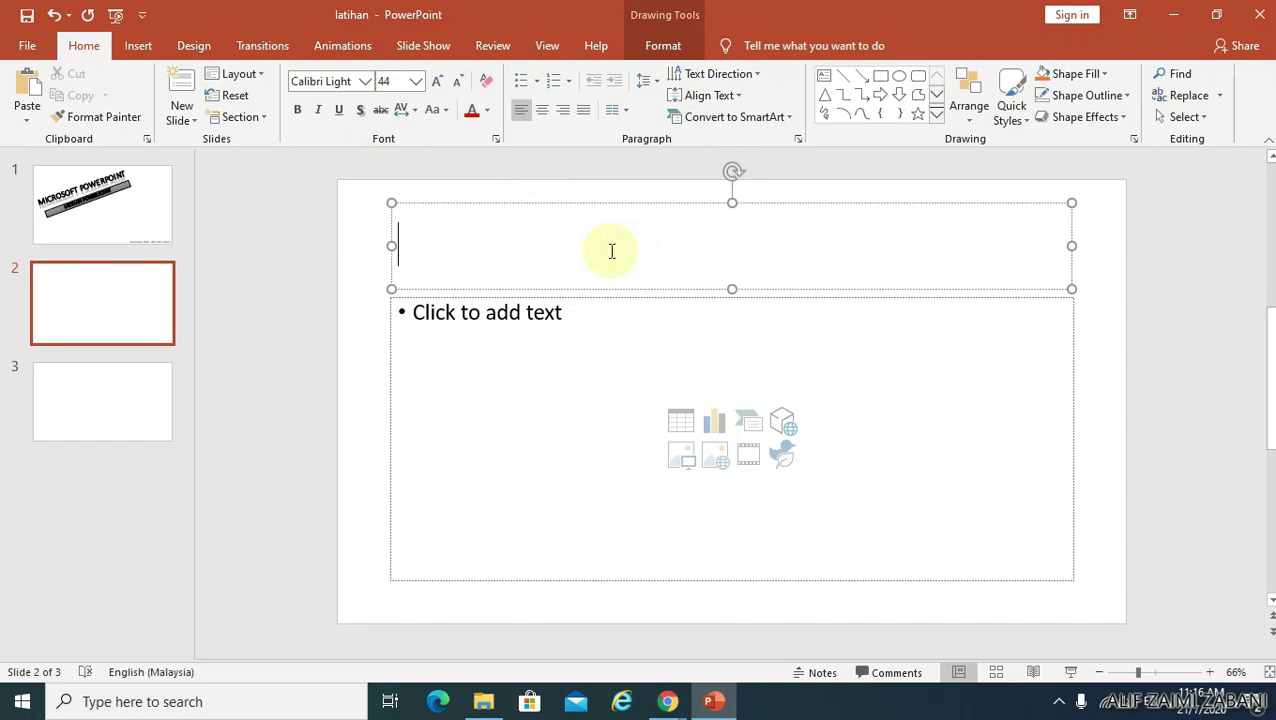
type("SENARAI ")
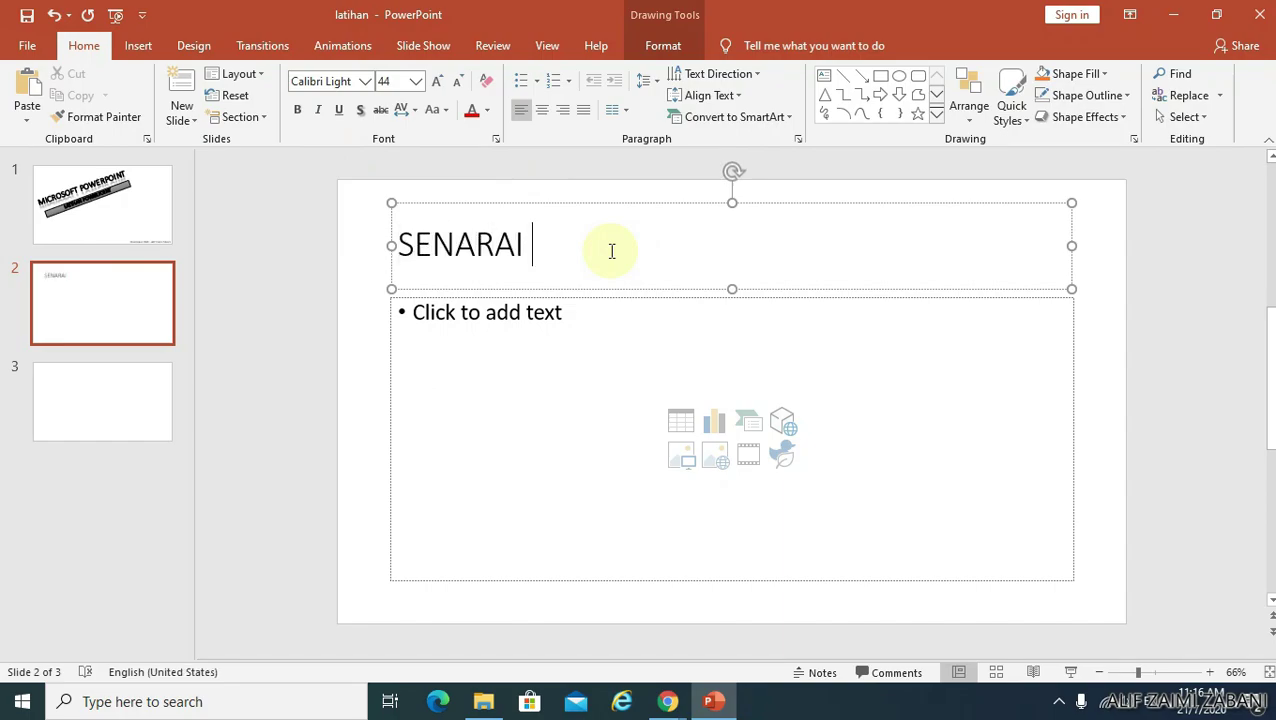
type("JENAMA KETE")
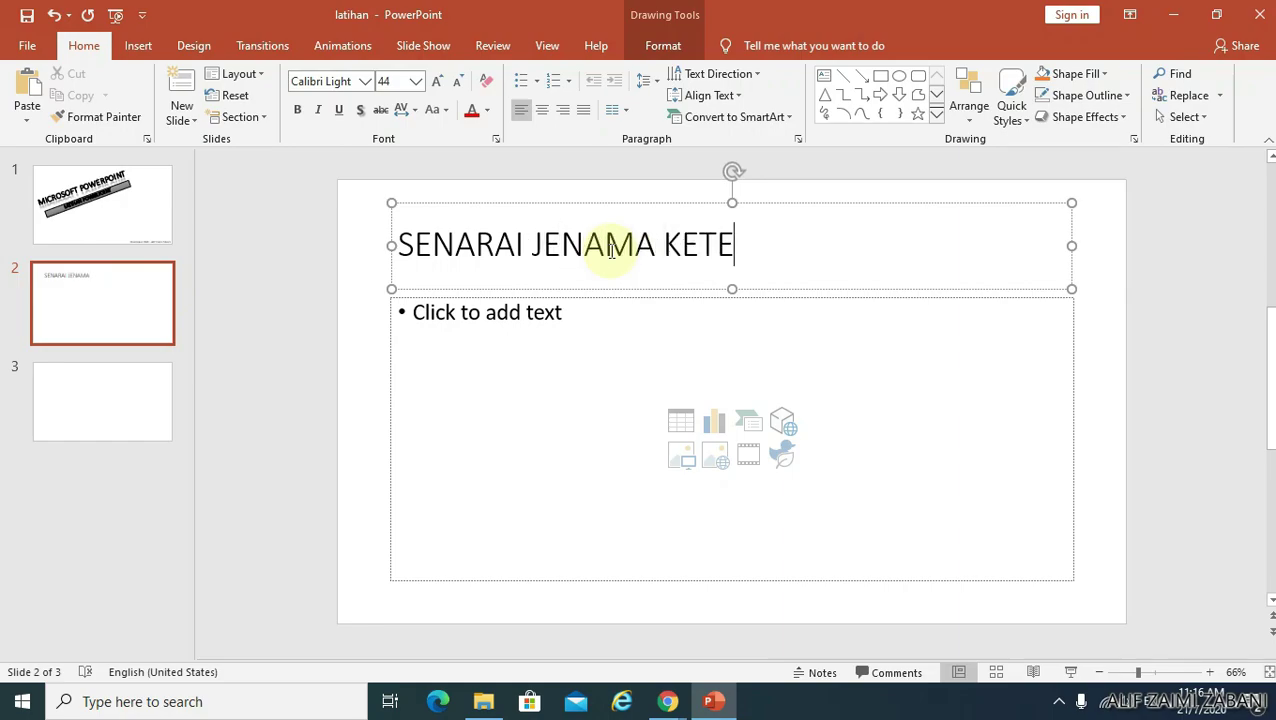
key("BackSpace")
key("BackSpace")
type("RETA")
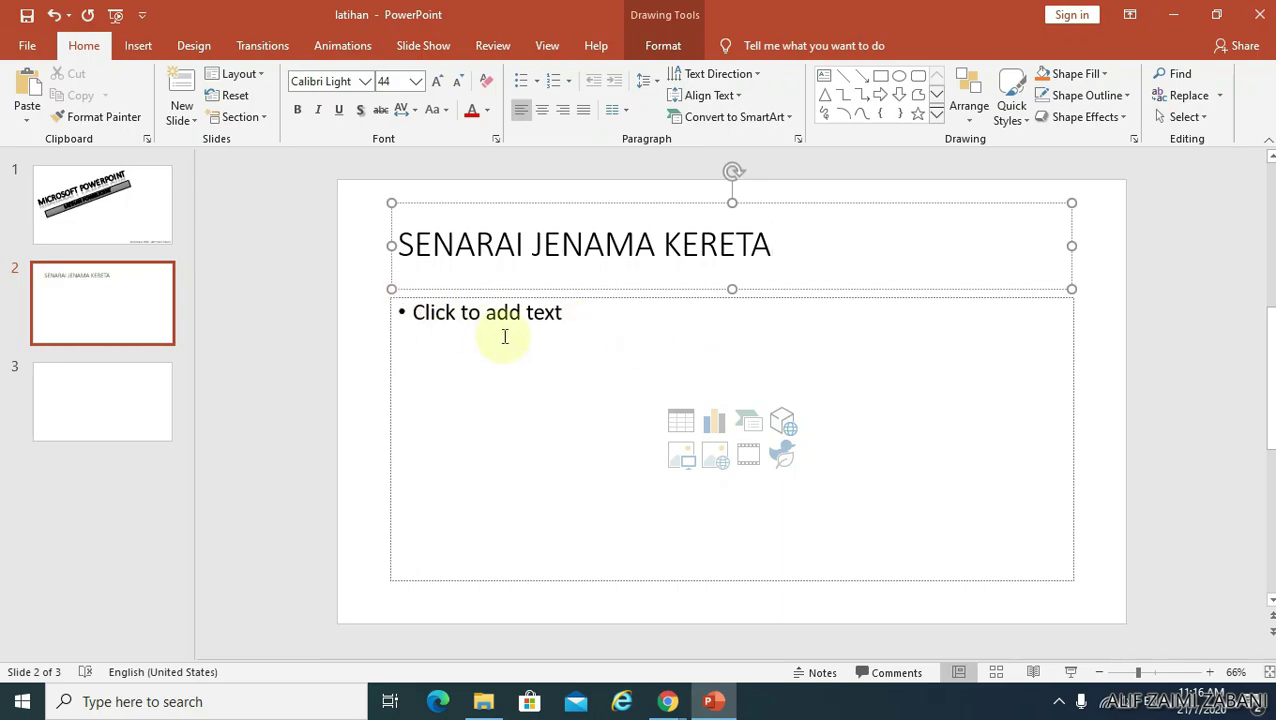
Step: Type HONDA and TOYOTA as the first two bullets in the body placeholder
left_click(466, 332)
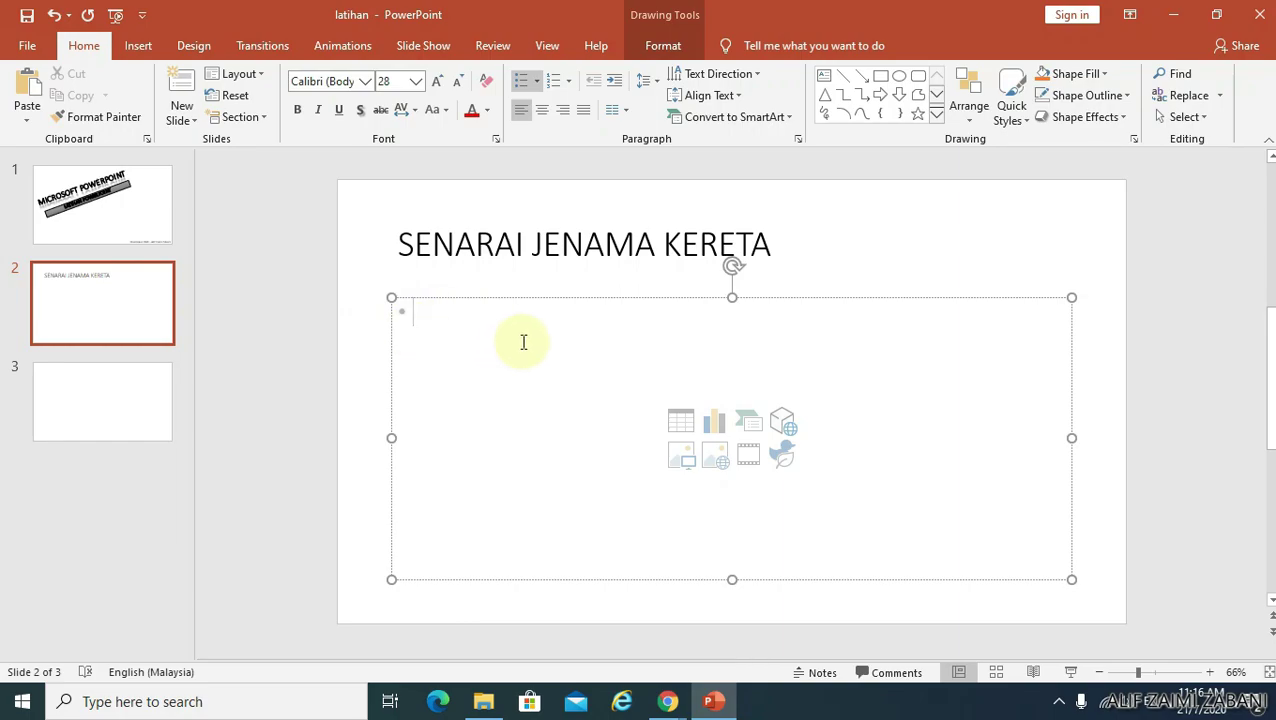
type("HONDA")
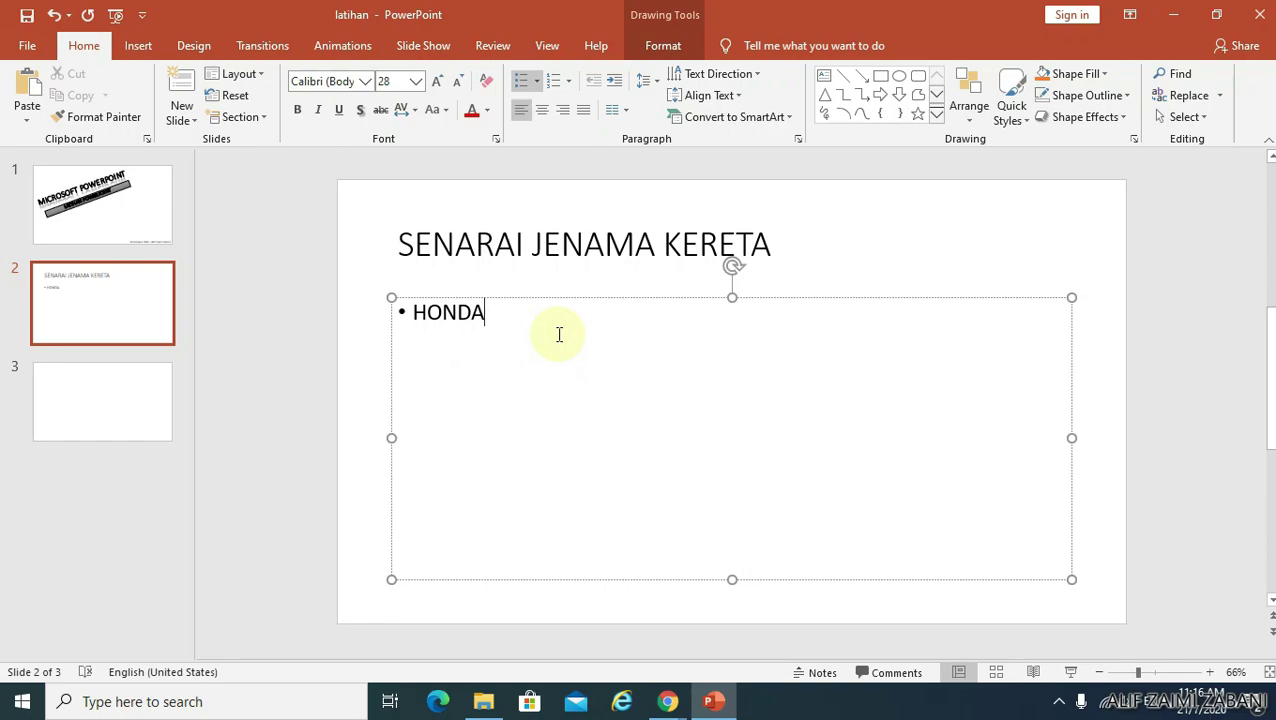
key("Return")
type("TOY")
type("OYA")
key("BackSpace")
key("BackSpace")
type("R")
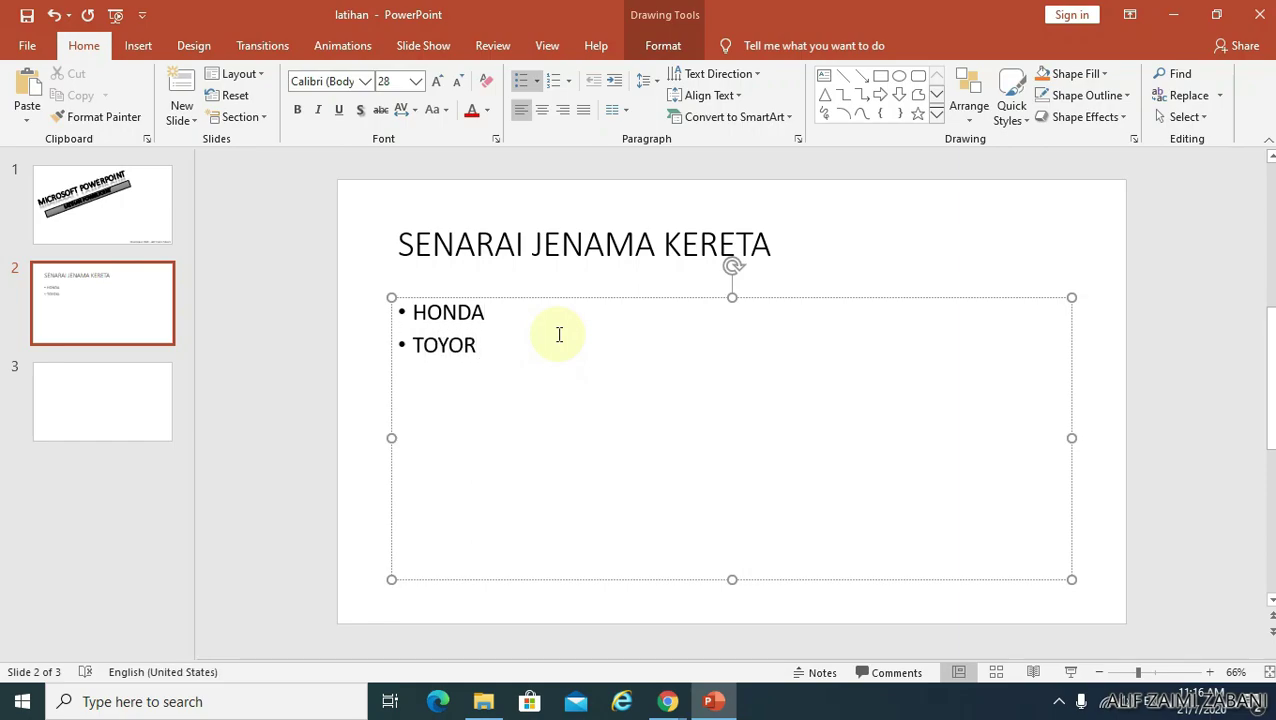
key("BackSpace")
type("TA")
key("Return")
Step: Add PROTON and PERODUA as the next bullets
type("PROT")
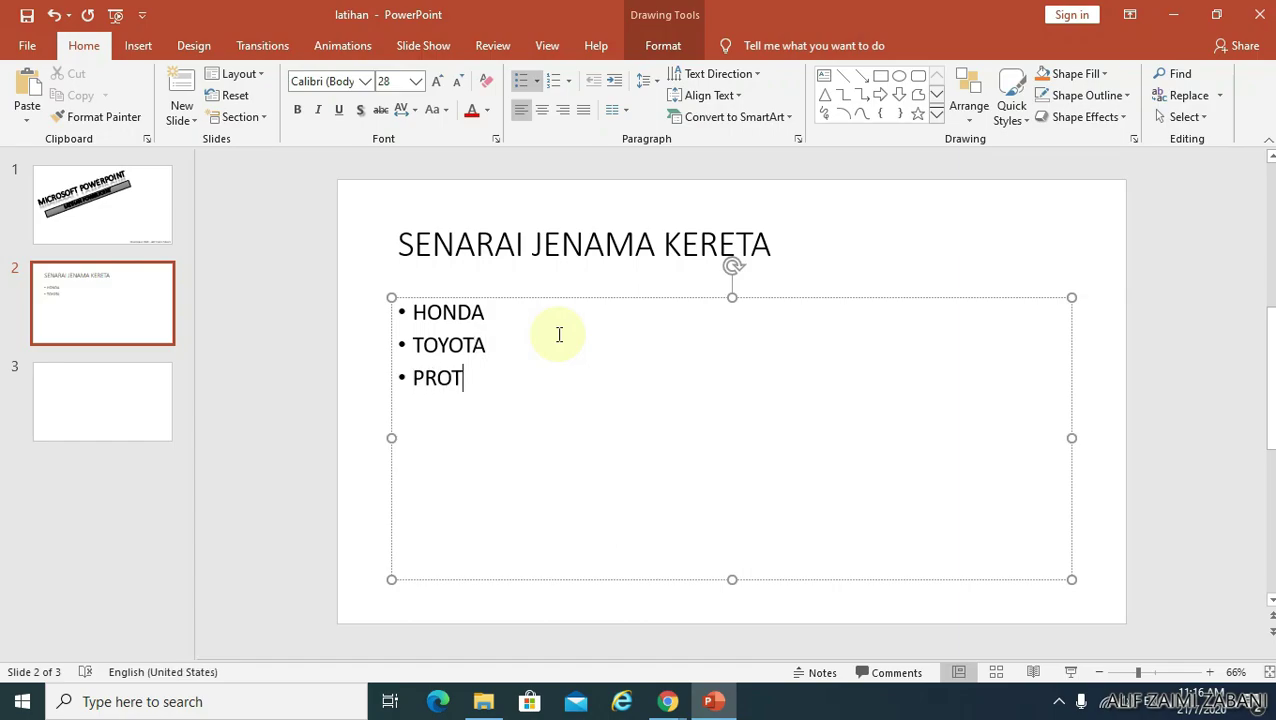
type("ON")
key("Return")
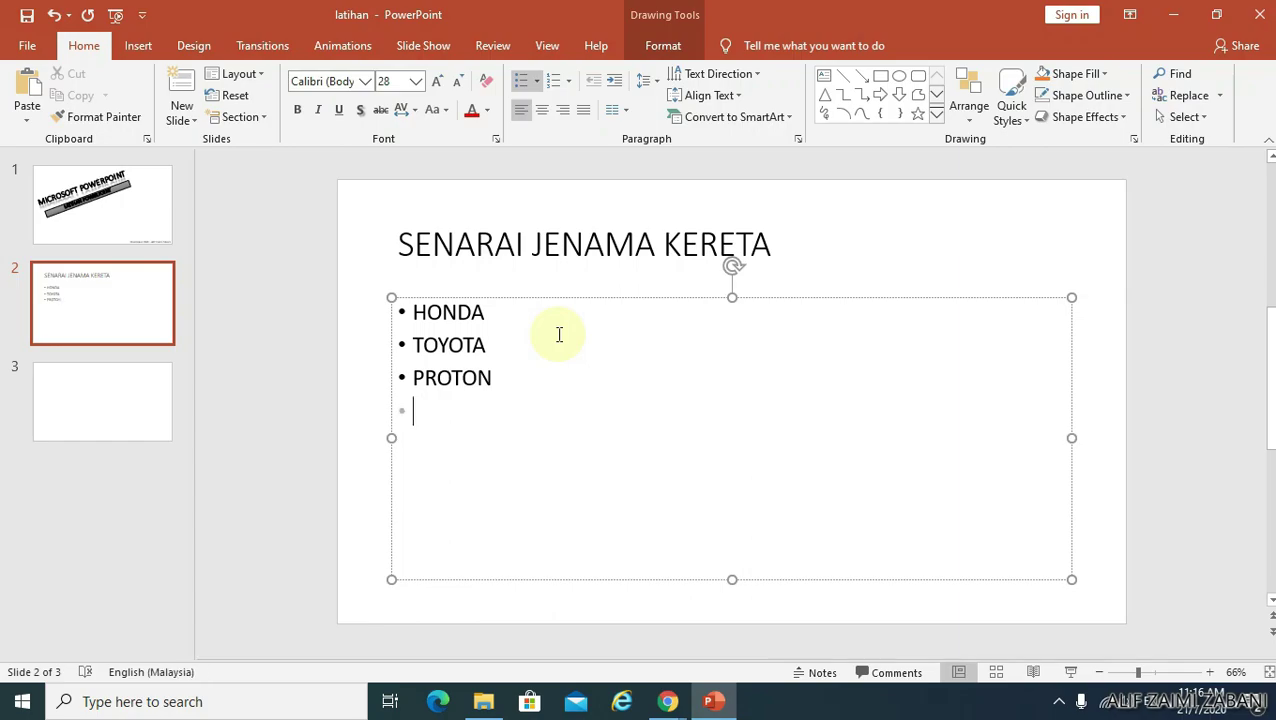
type("PERODI")
key("BackSpace")
type("UA")
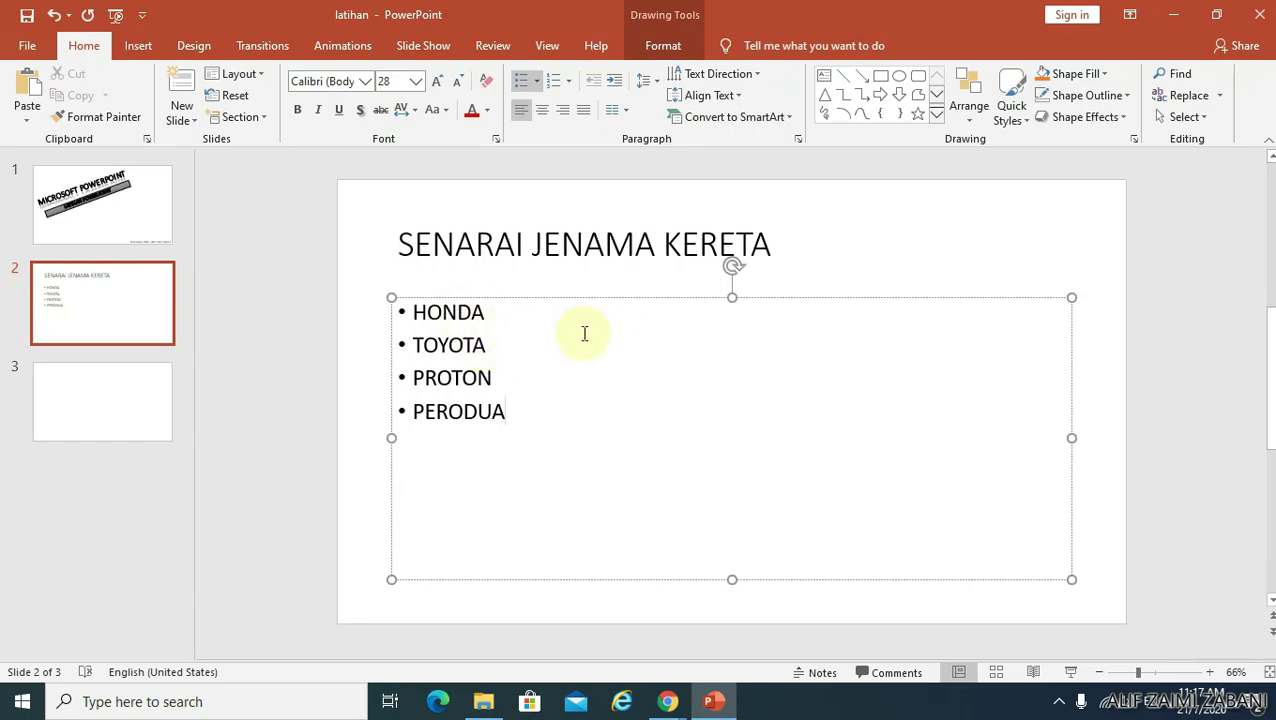
Step: Insert a CITY bullet on a new line directly after HONDA
left_click(540, 310)
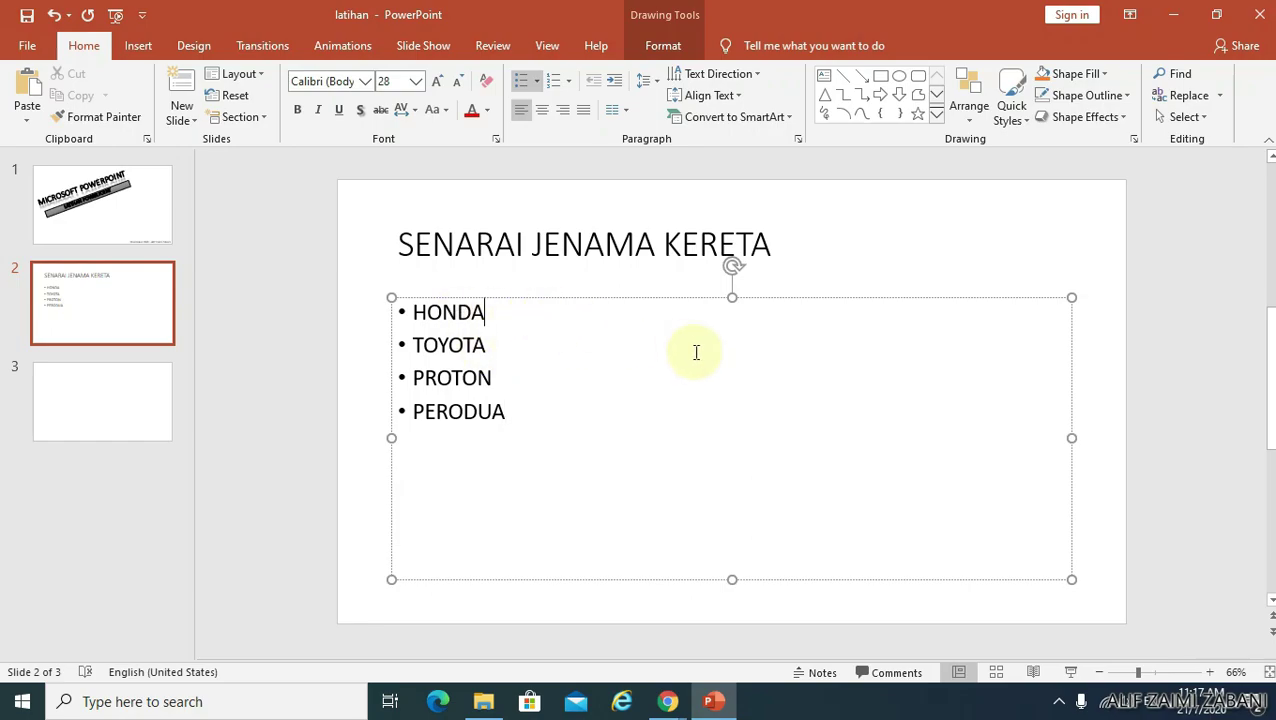
key("Return")
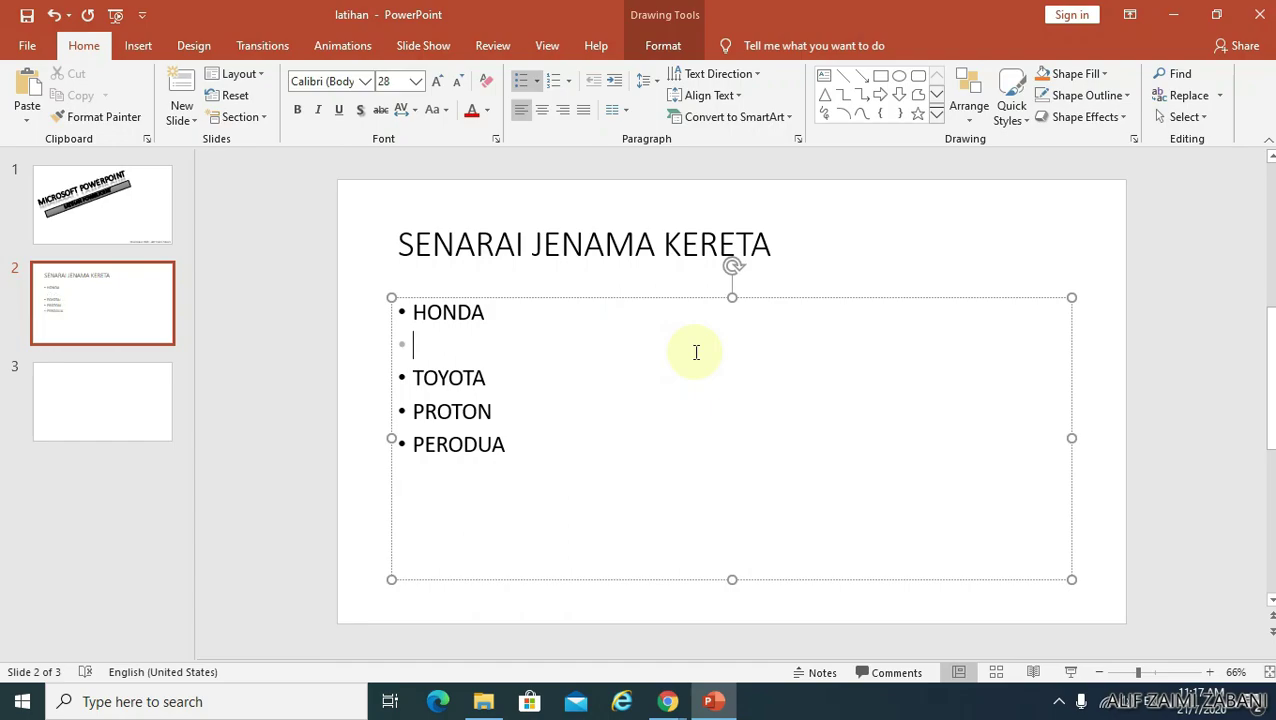
type("CTY")
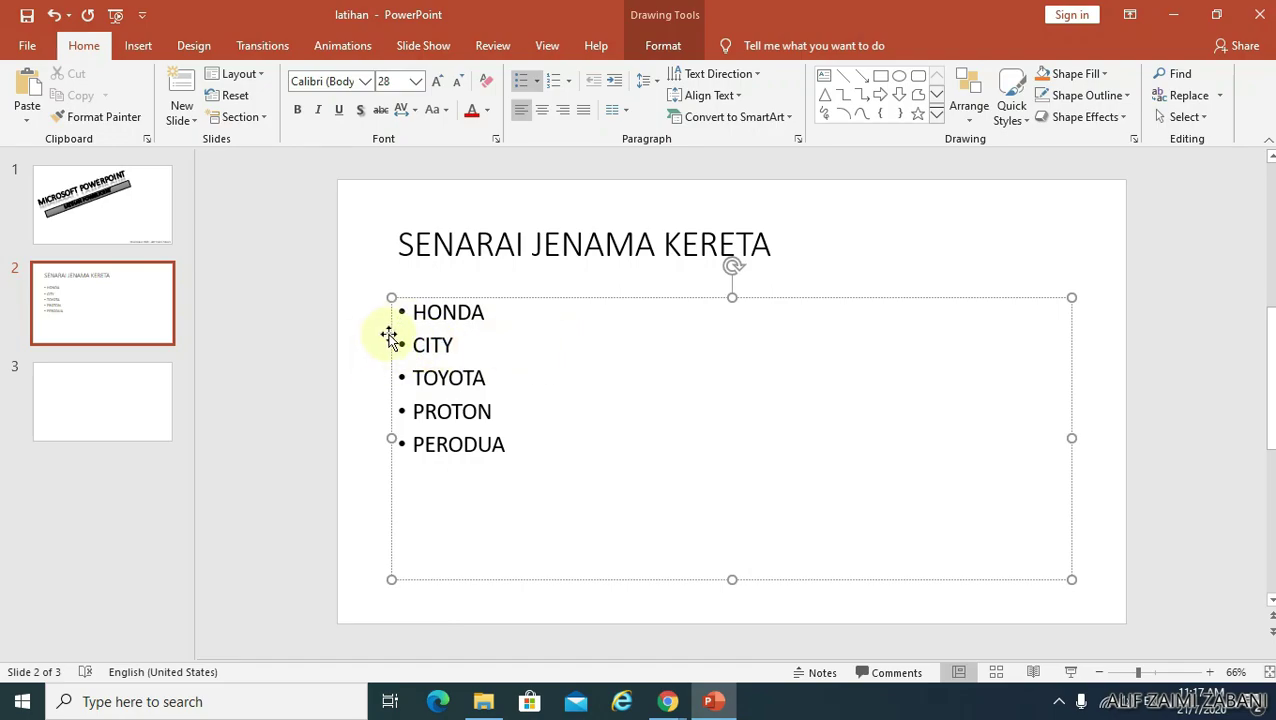
scroll(416, 345, "up", 6)
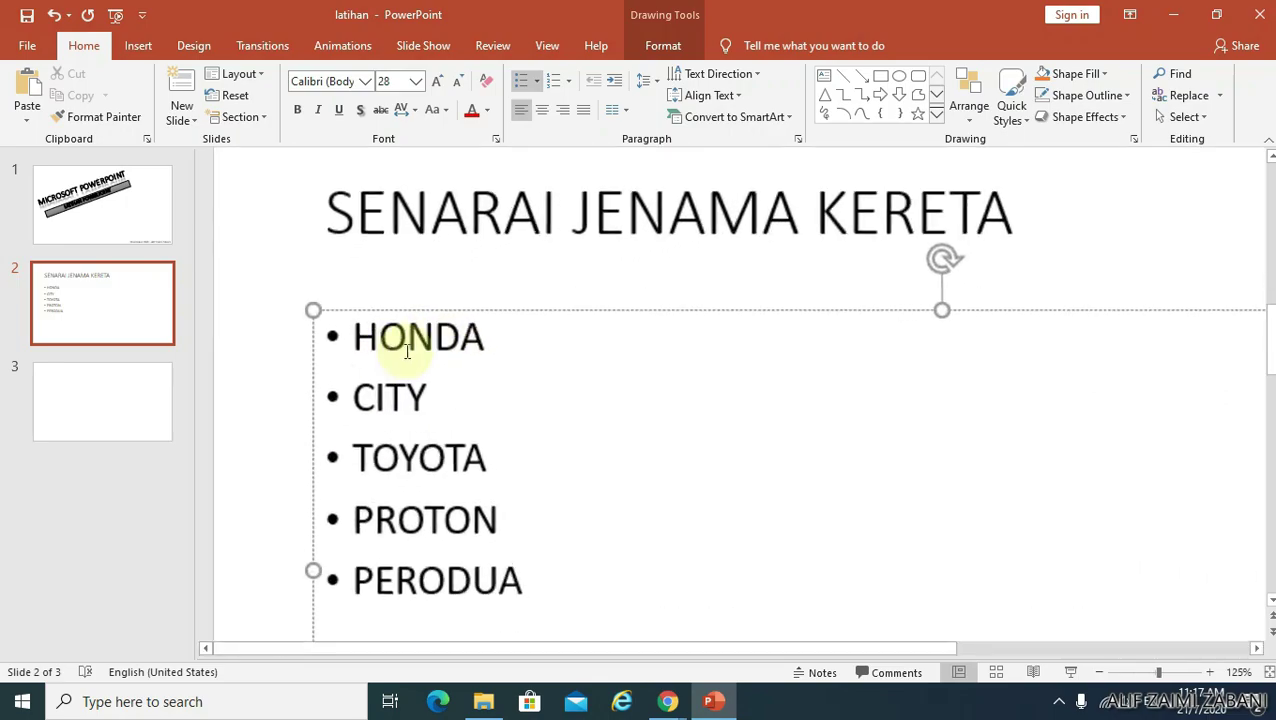
scroll(362, 399, "down", 2)
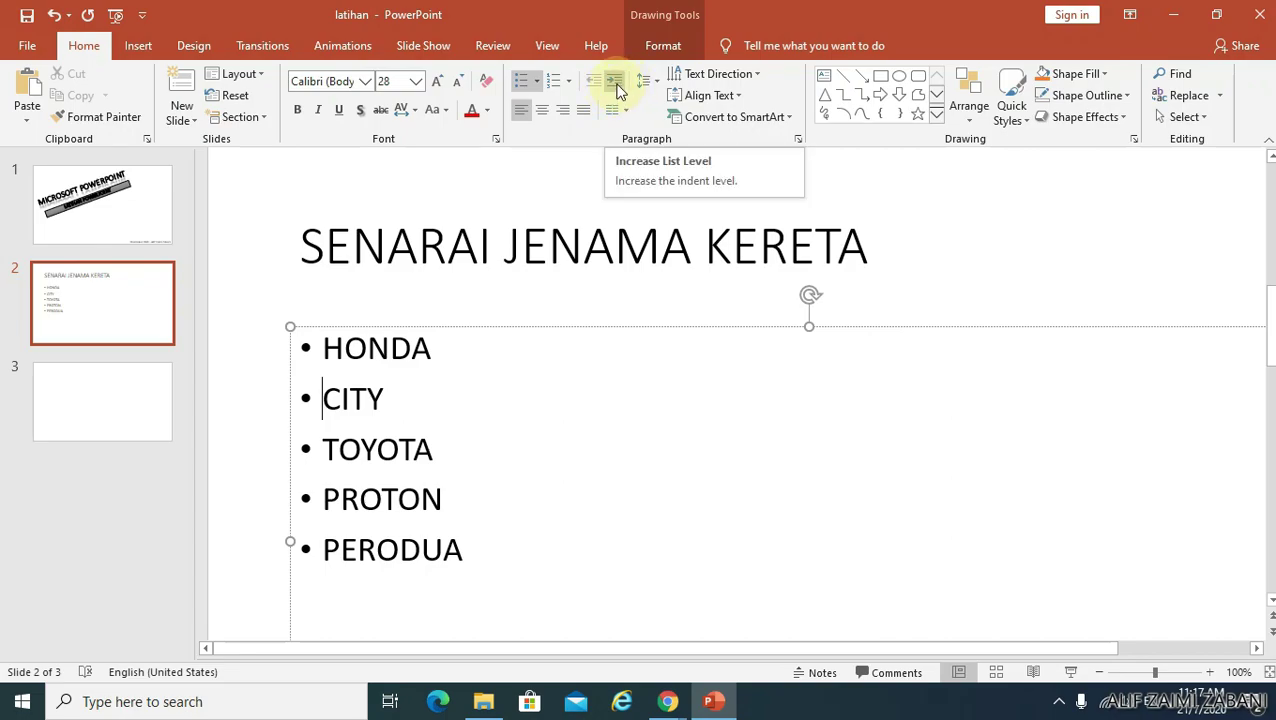
Step: Indent CITY under HONDA and add CIVIC as a second sub-bullet
left_click(617, 90)
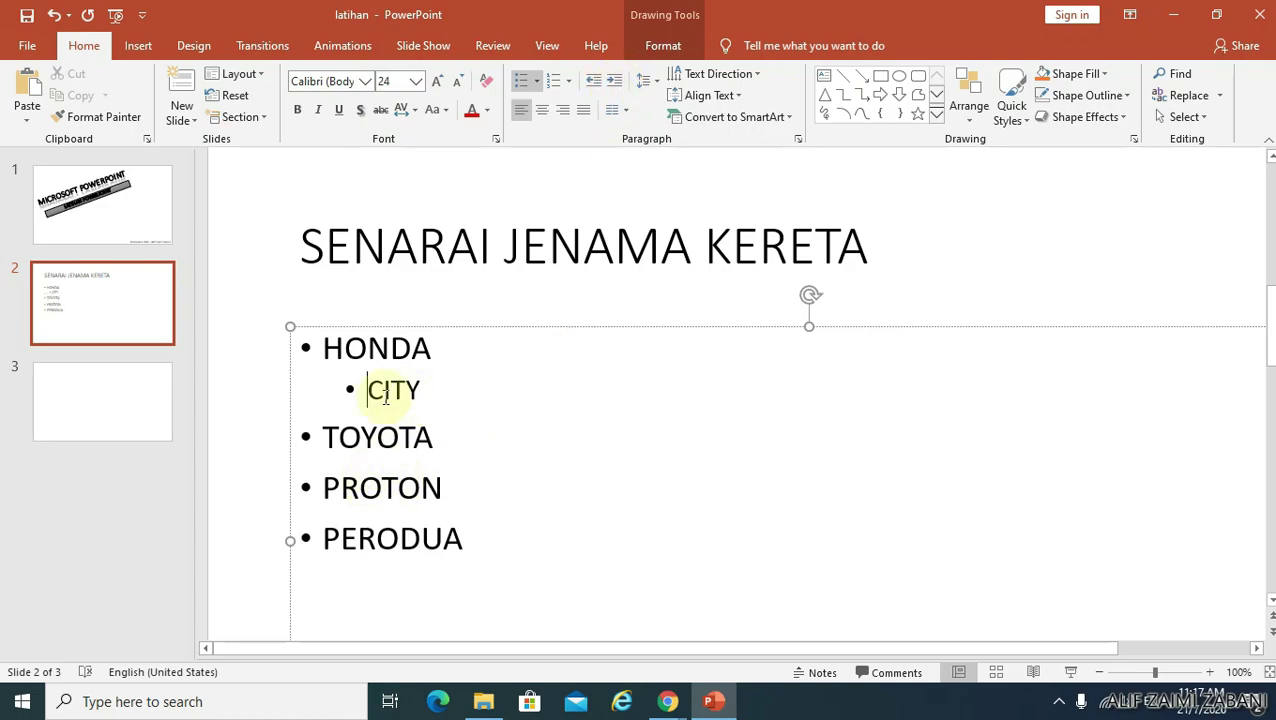
left_click(457, 392)
key("Return")
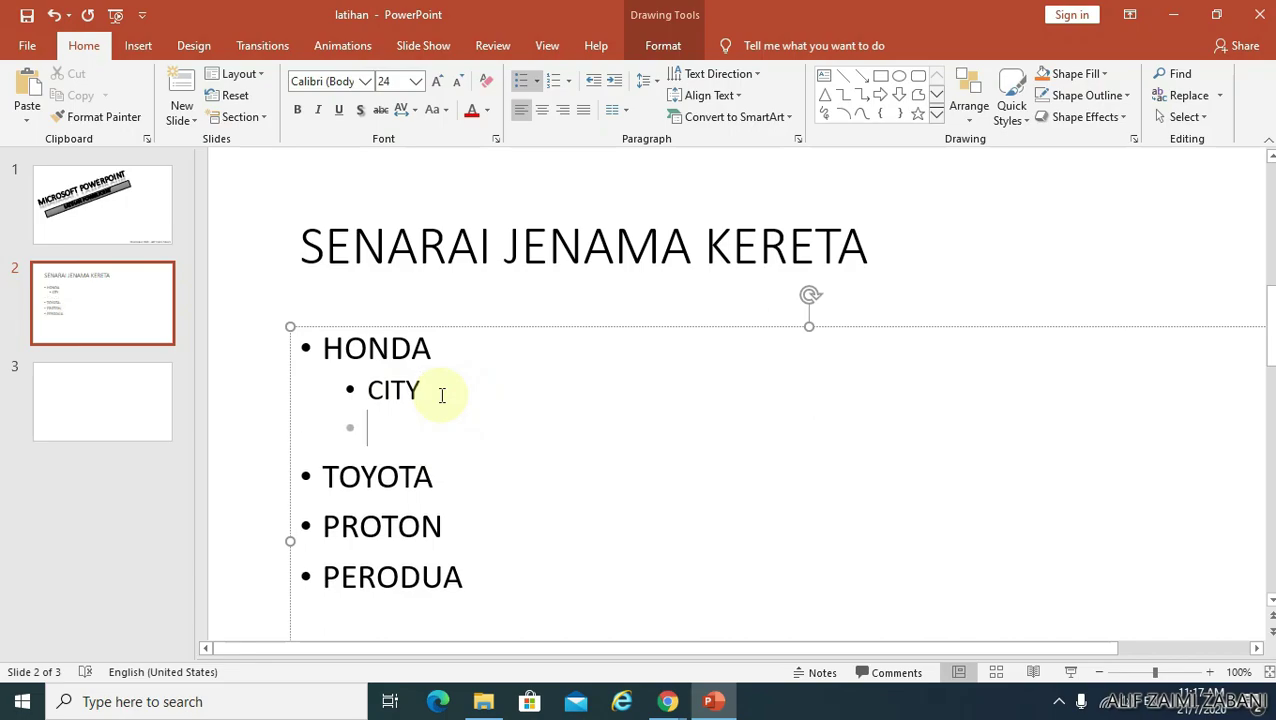
type("CIVIC")
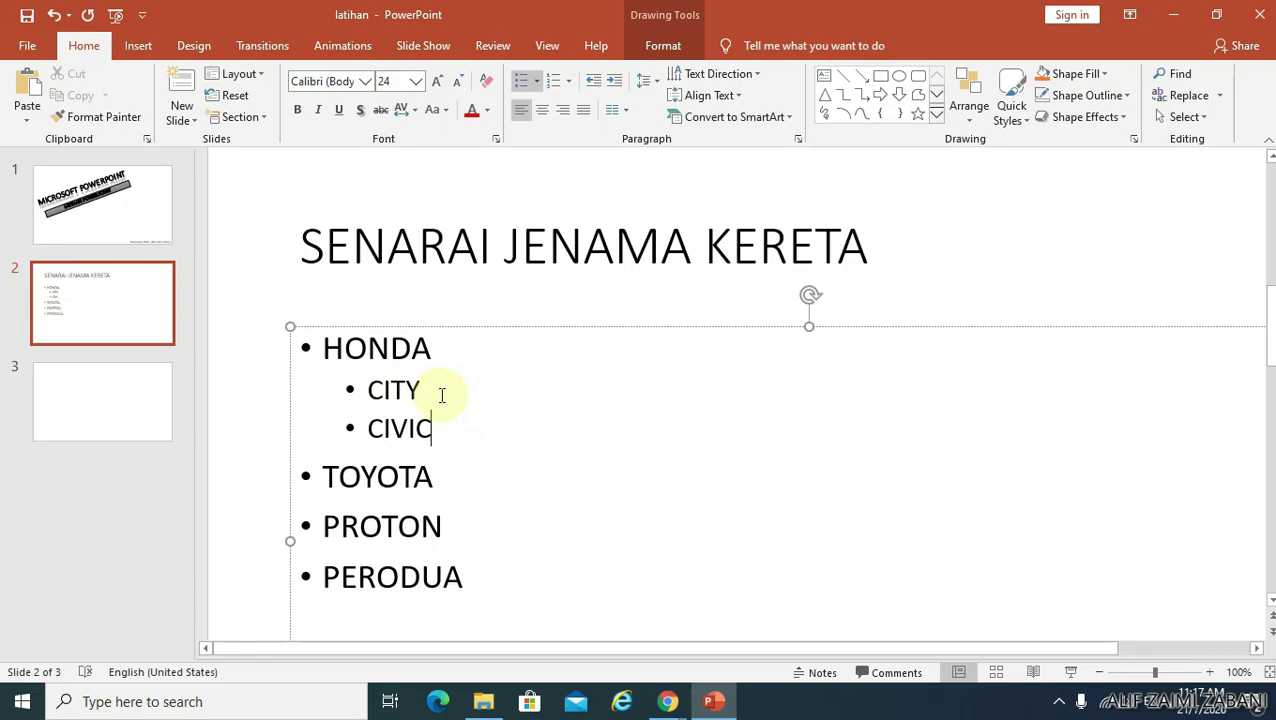
Step: Add VIOS below TOYOTA and demote it to a second-level bullet with Tab
scroll(441, 395, "down", 1)
left_click(498, 441)
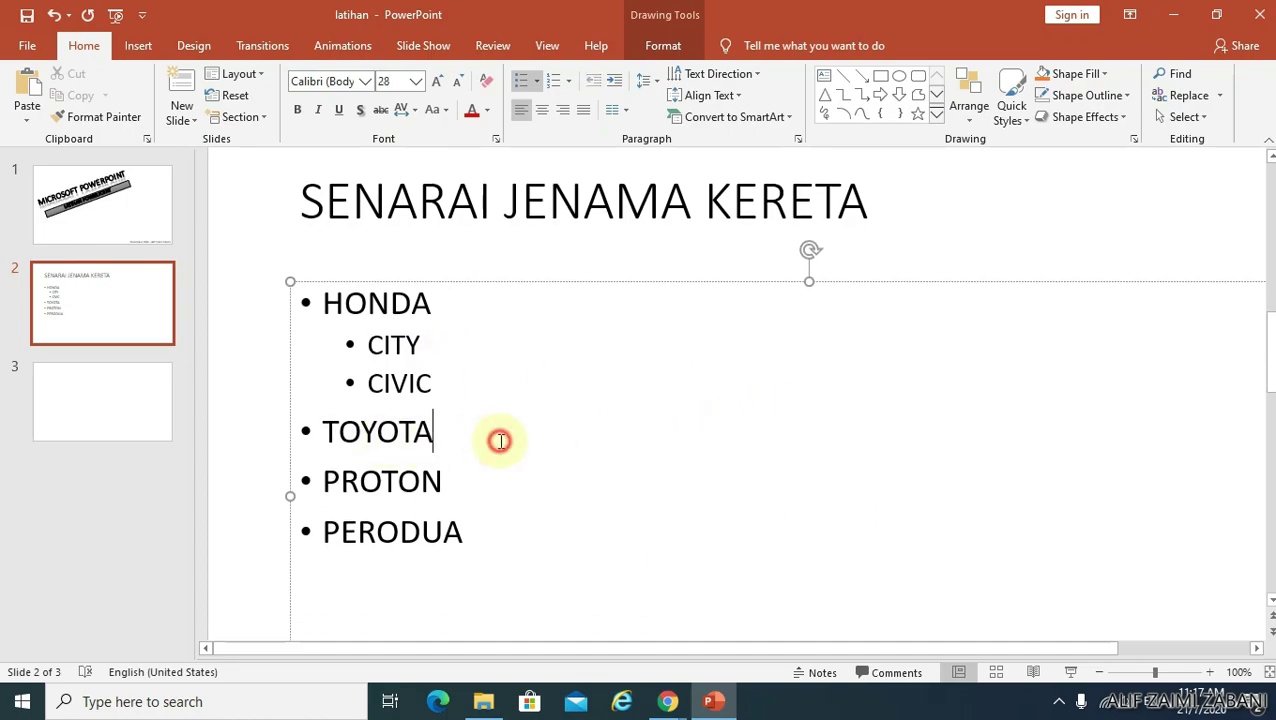
key("Return")
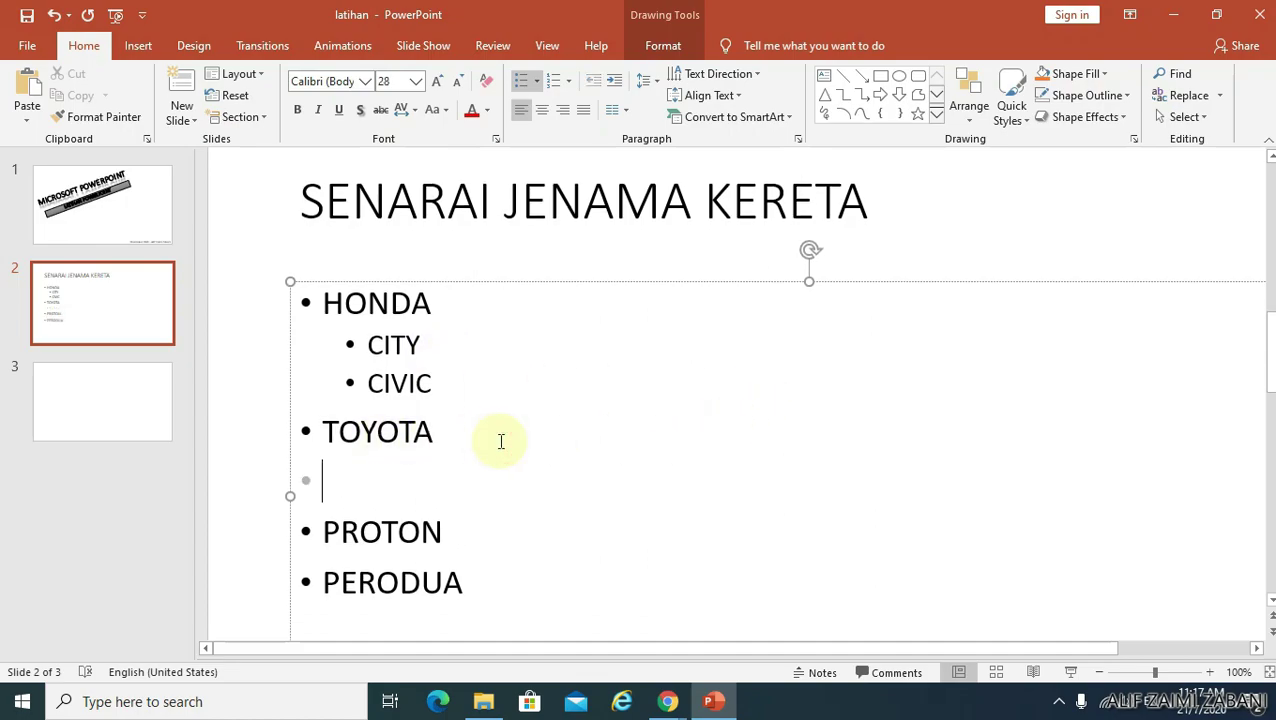
type("VIOS")
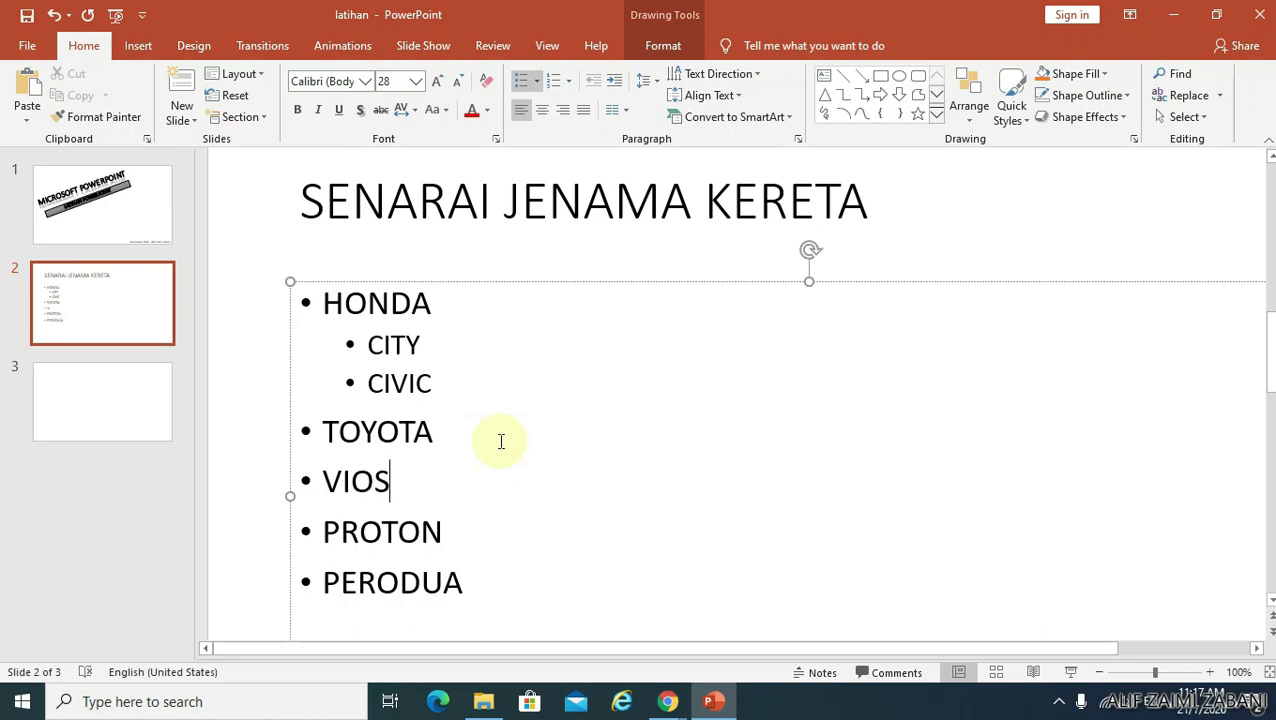
left_click(320, 481)
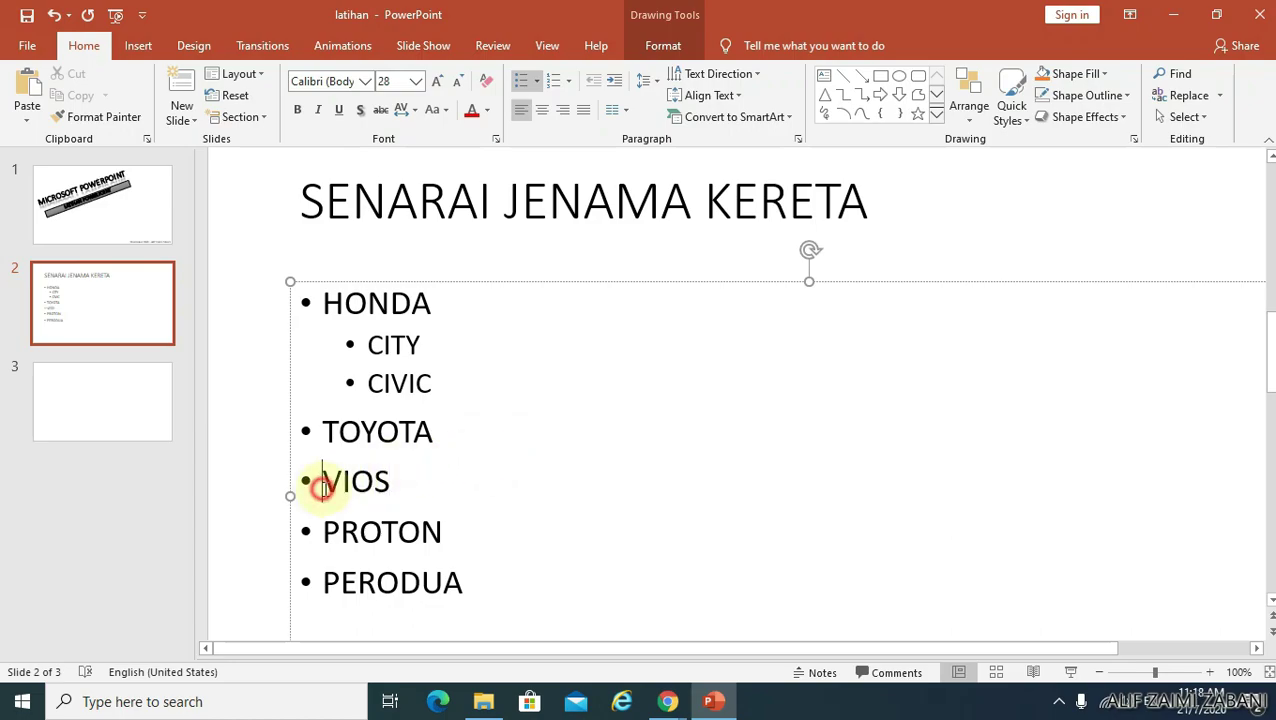
key("Tab")
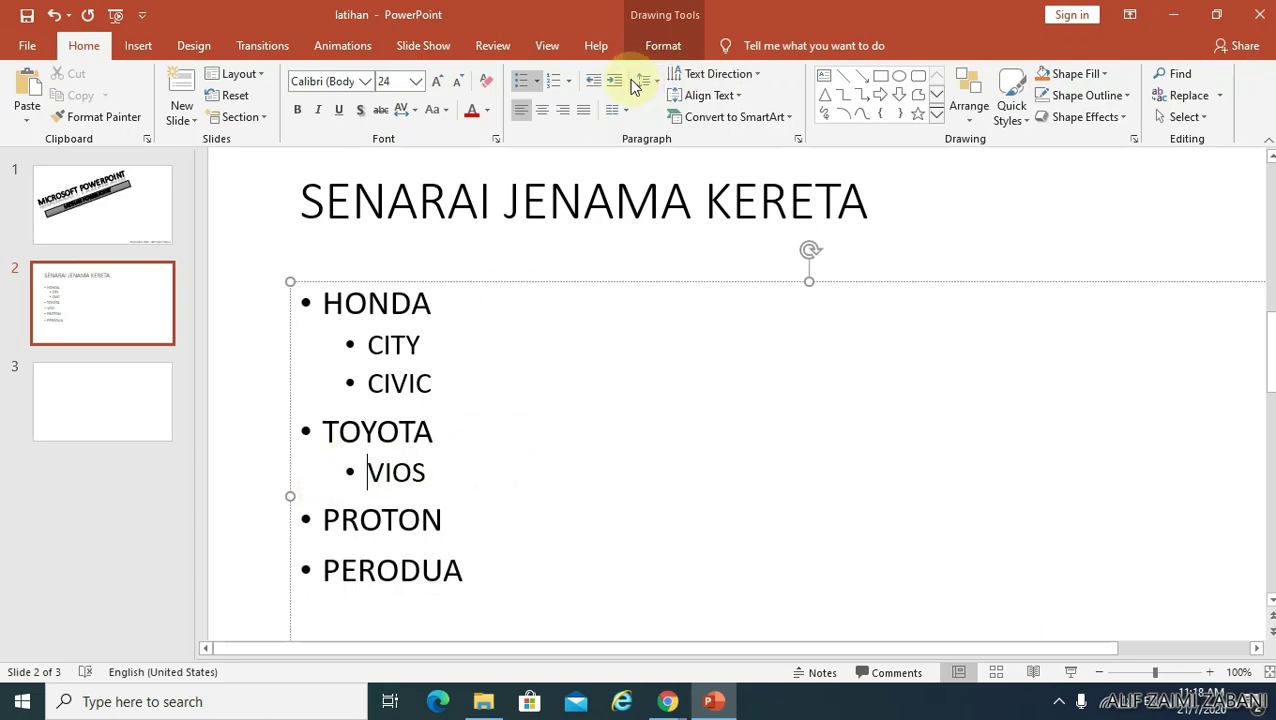
Step: Add an indented line under PROTON and type the models SAGA and PERDANA
scroll(470, 501, "down", 1)
left_click(487, 476)
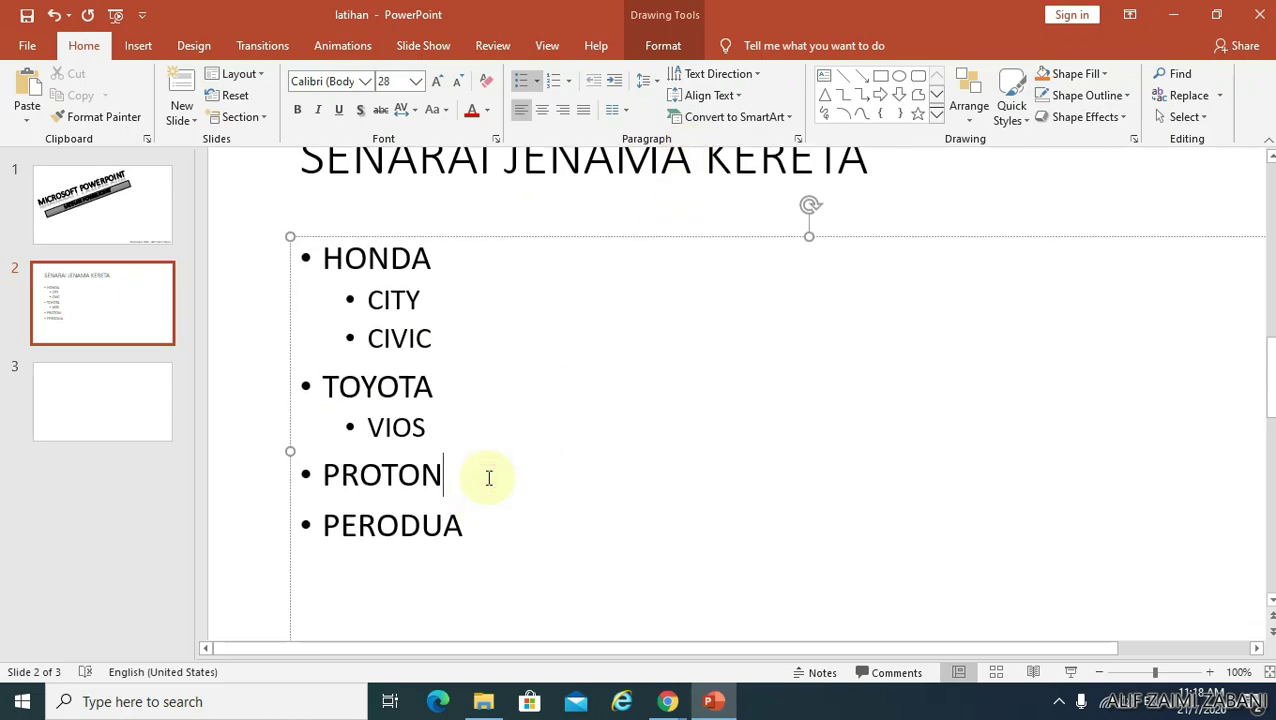
key("Return")
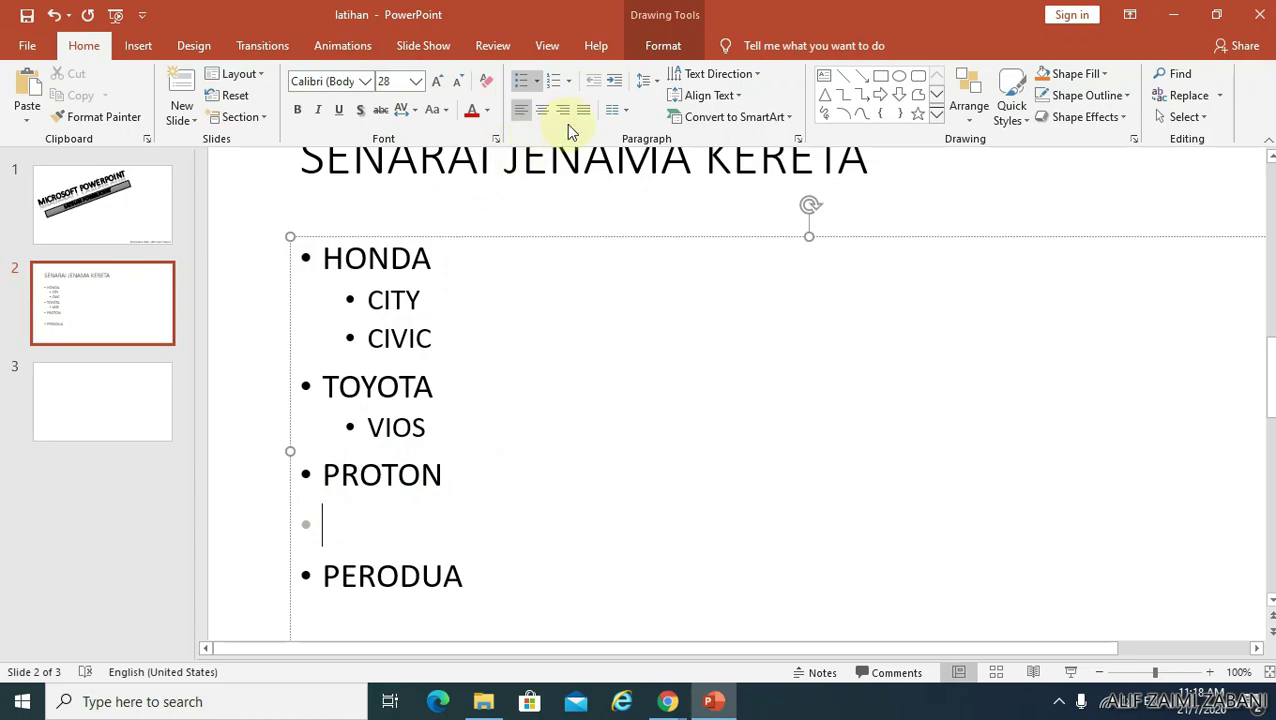
left_click(617, 96)
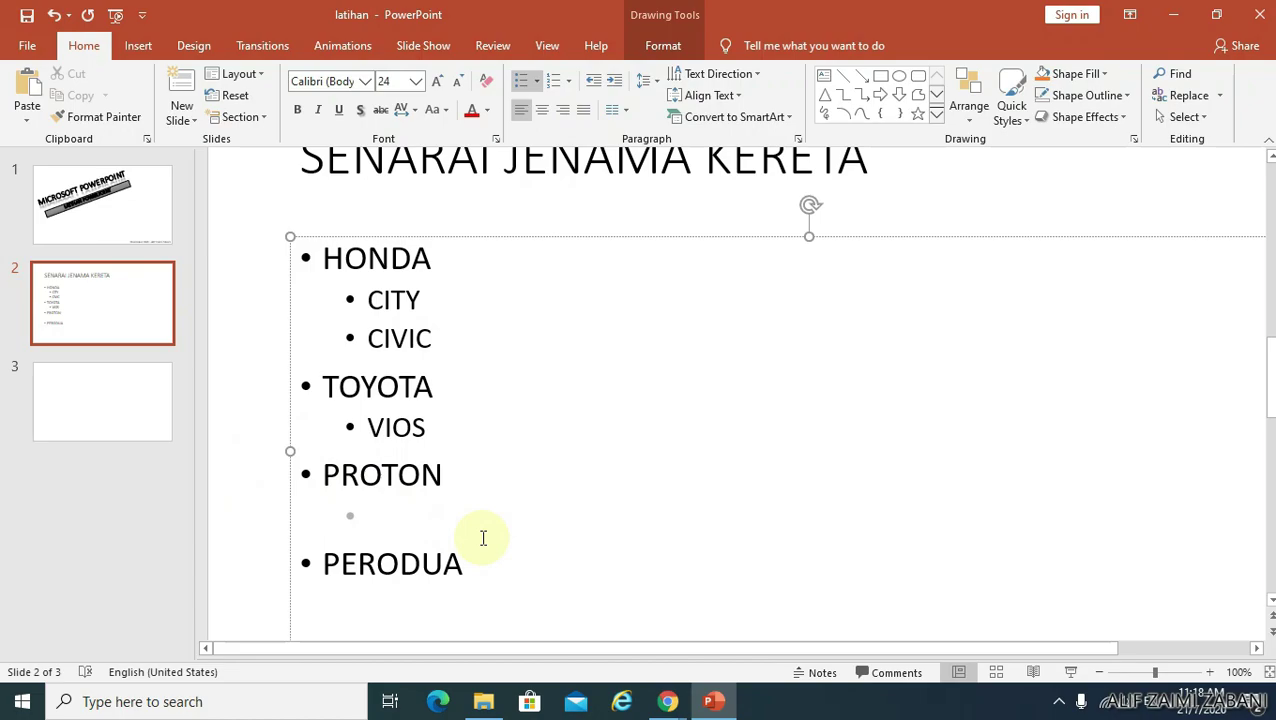
type("SAGA")
key("Return")
type("PE")
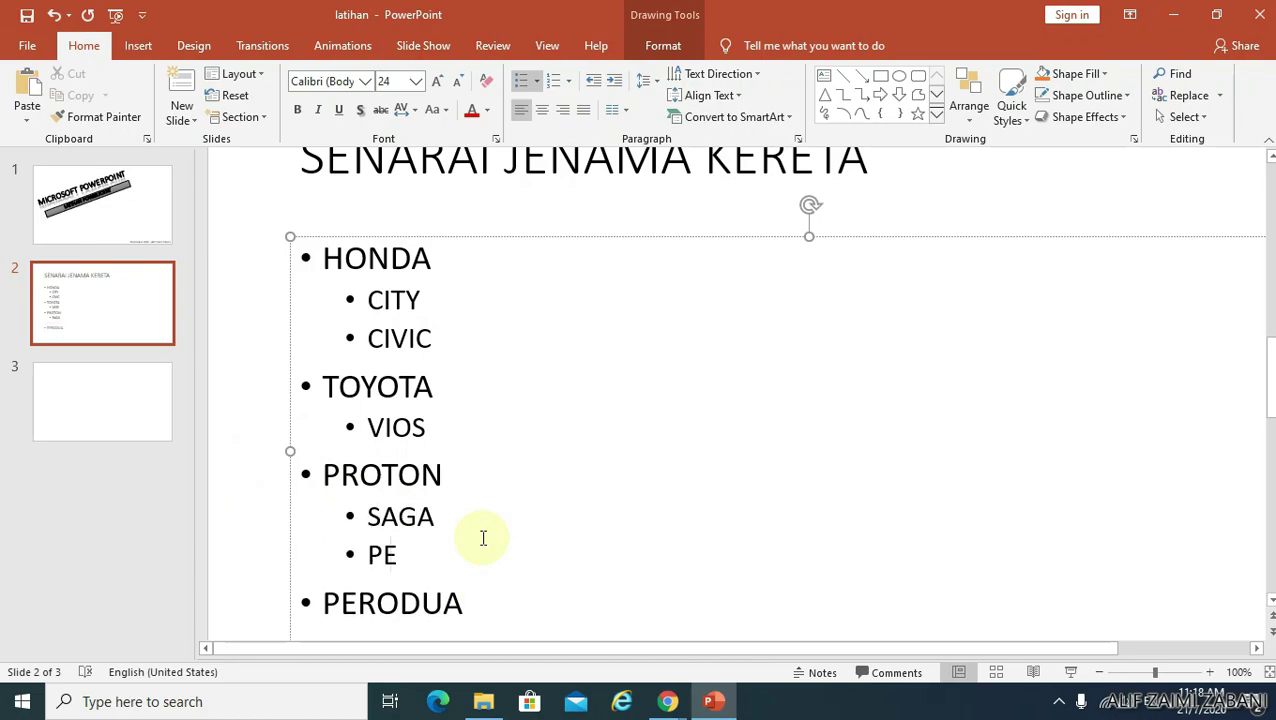
type("RDANA")
Step: Add PERSONA and WIRA as further indented PROTON models
key("Return")
type("PER")
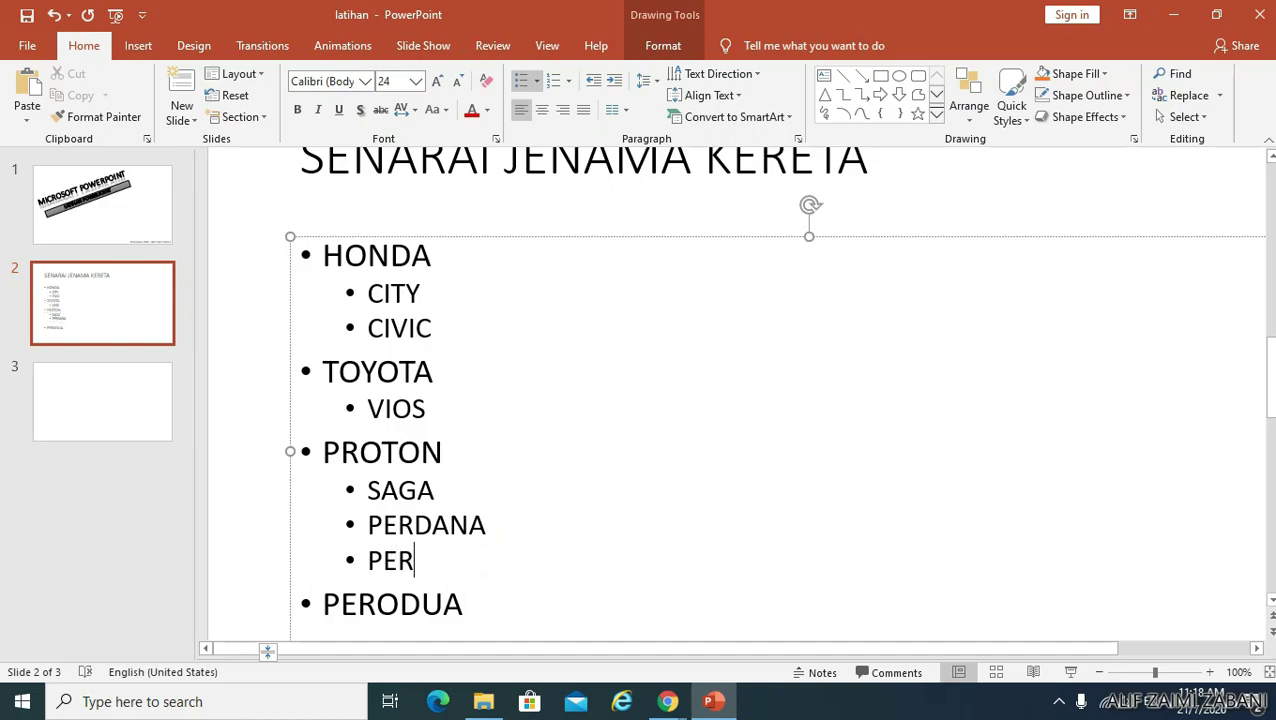
type("SONA")
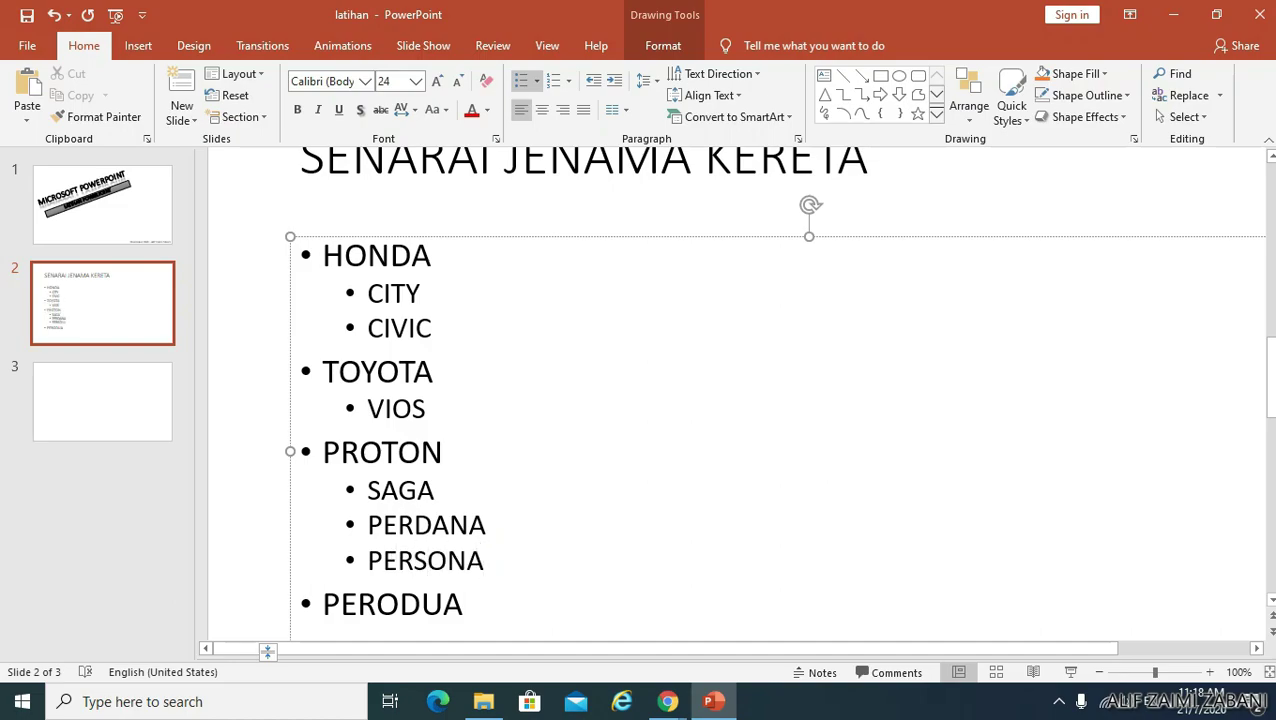
key("Return")
type("WIRA")
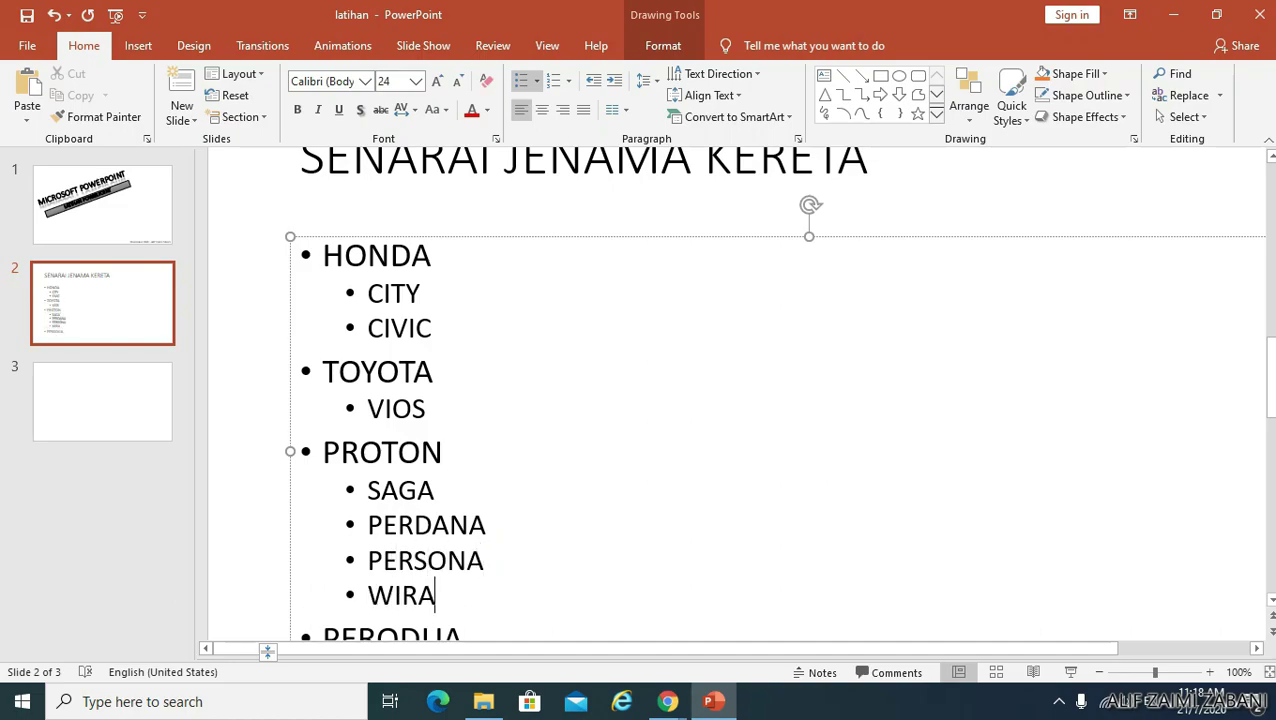
scroll(555, 555, "down", 2)
left_click(515, 535)
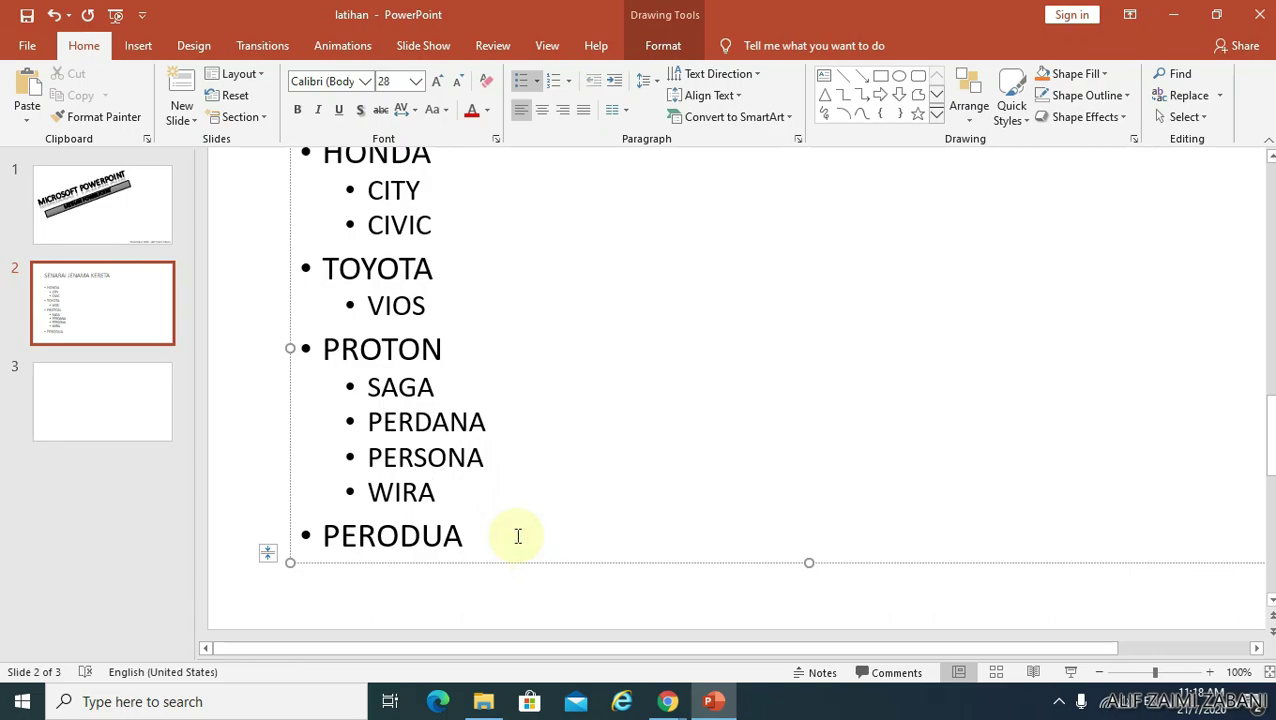
Step: Add indented model lines MYVI, ALZA and ARUZ under PERODUA
key("Return")
key("Tab")
type("MY")
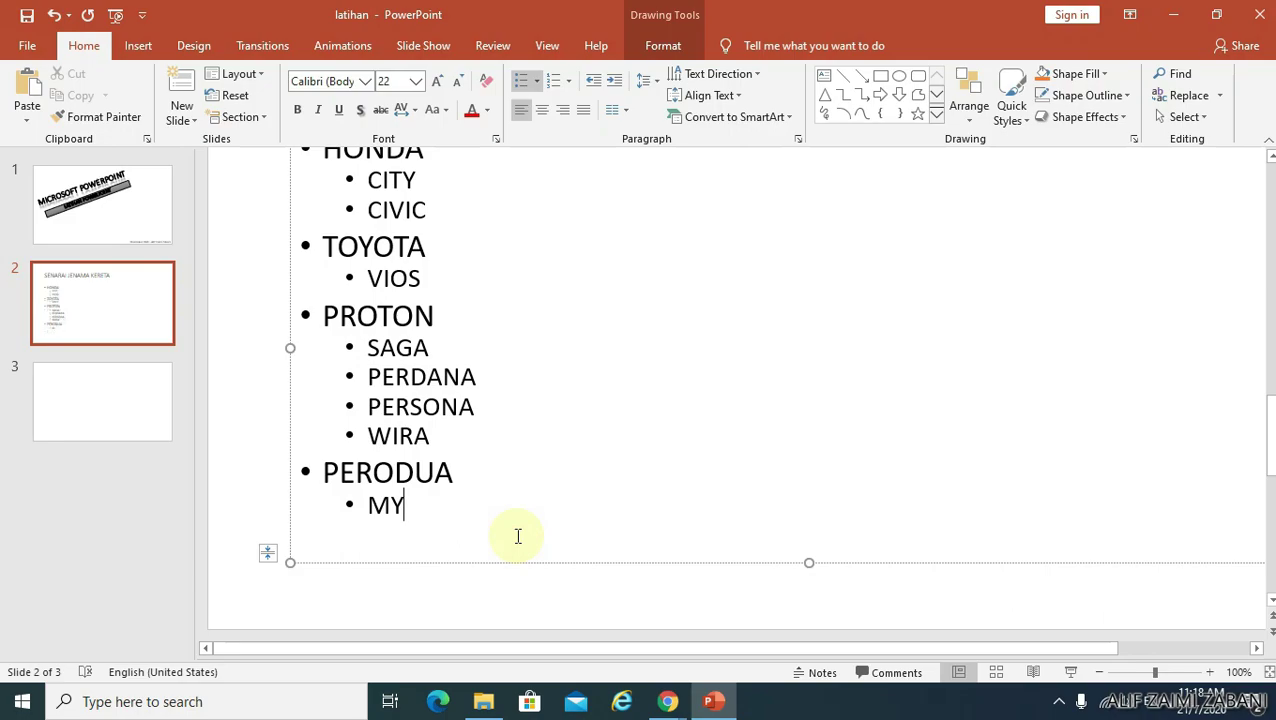
type("VI")
key("Return")
type("ALZA")
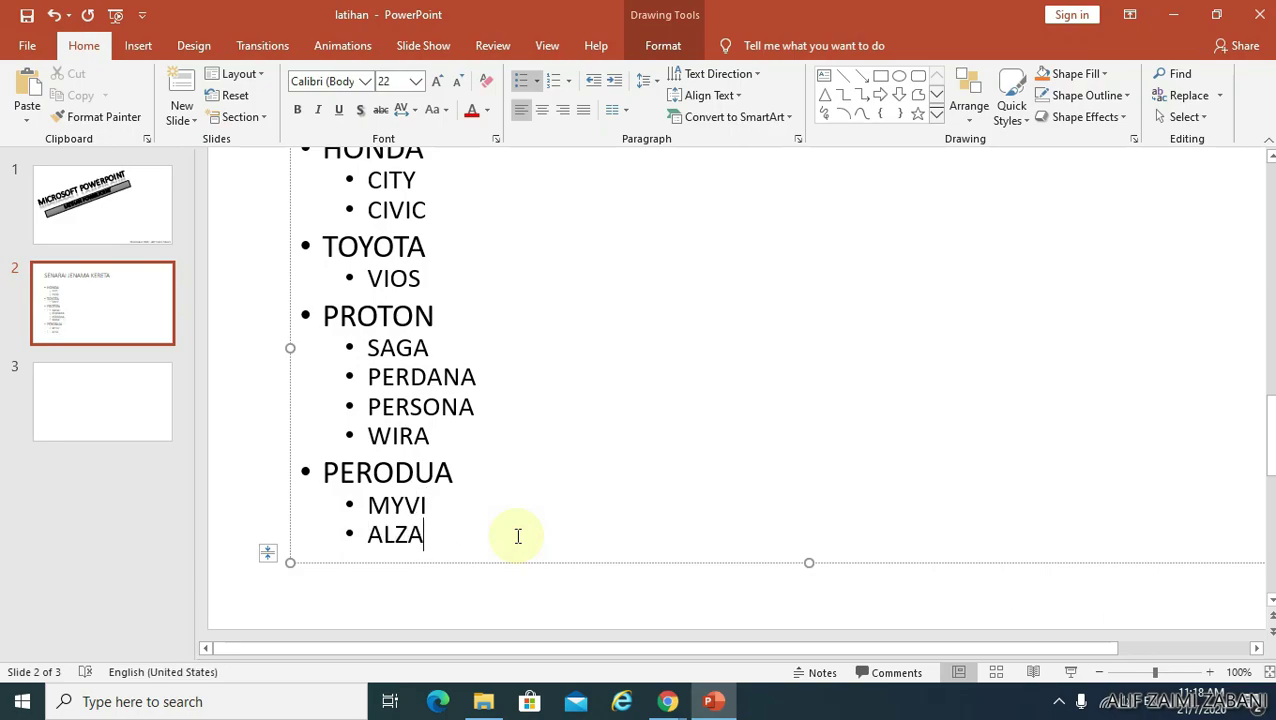
key("Return")
type("A")
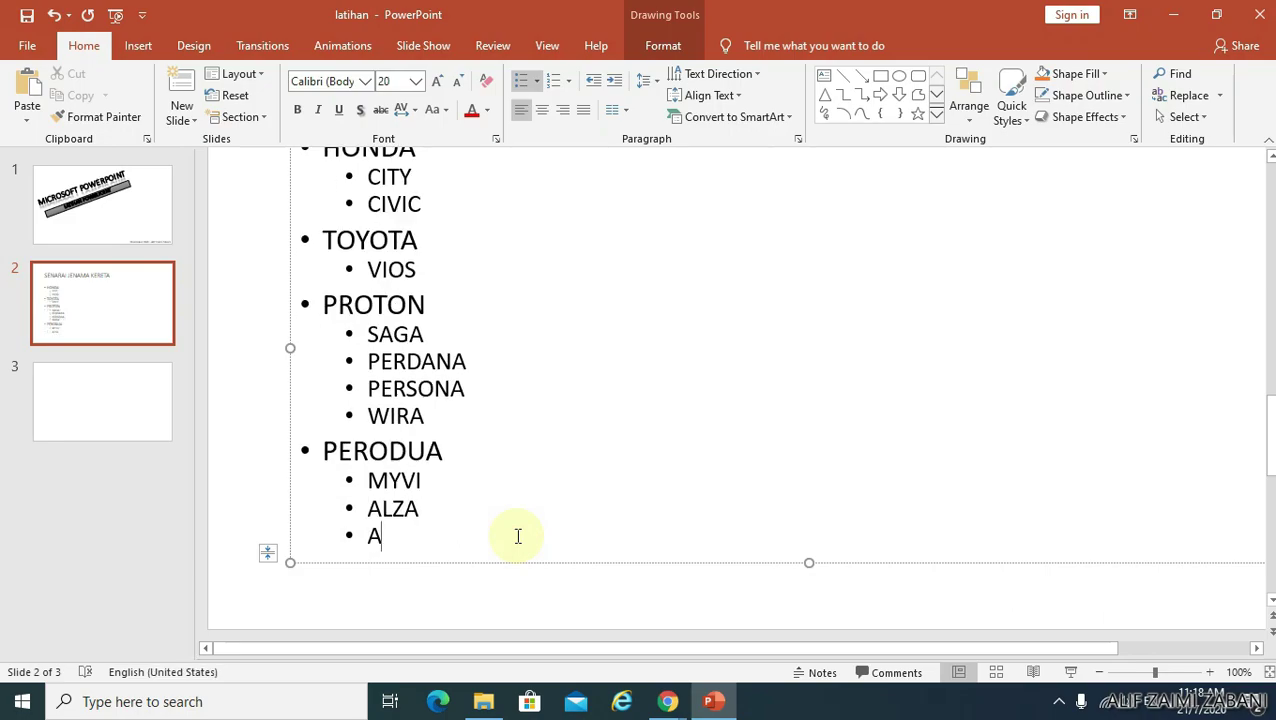
type("RUZ")
left_click(876, 565)
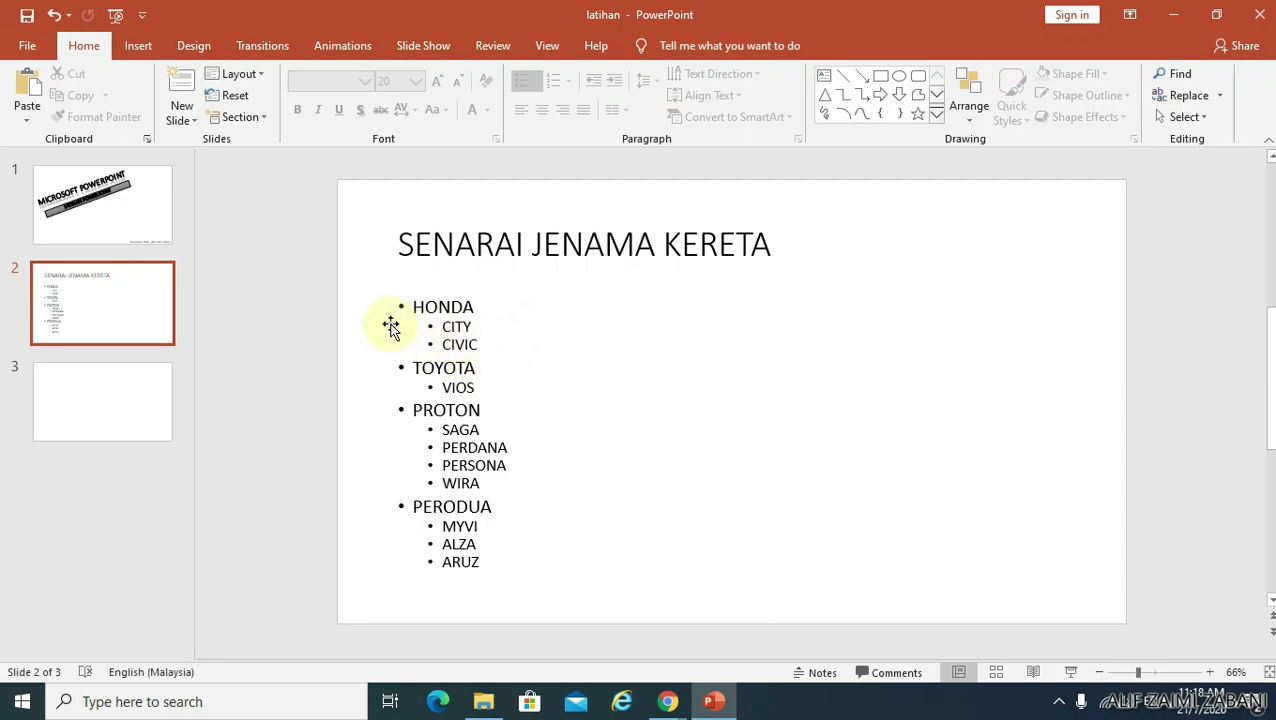
Step: Number the HONDA models CITY and CIVIC as 1 and 2
left_click_drag(485, 344, 442, 326)
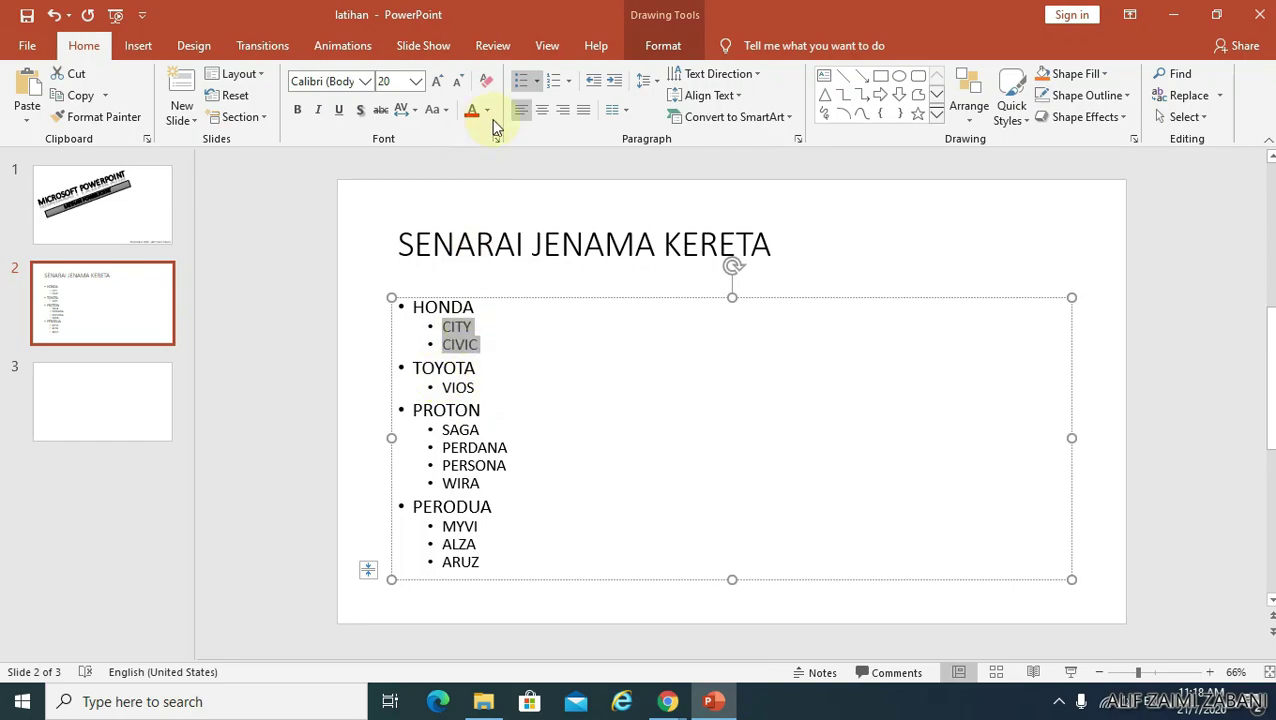
left_click(572, 88)
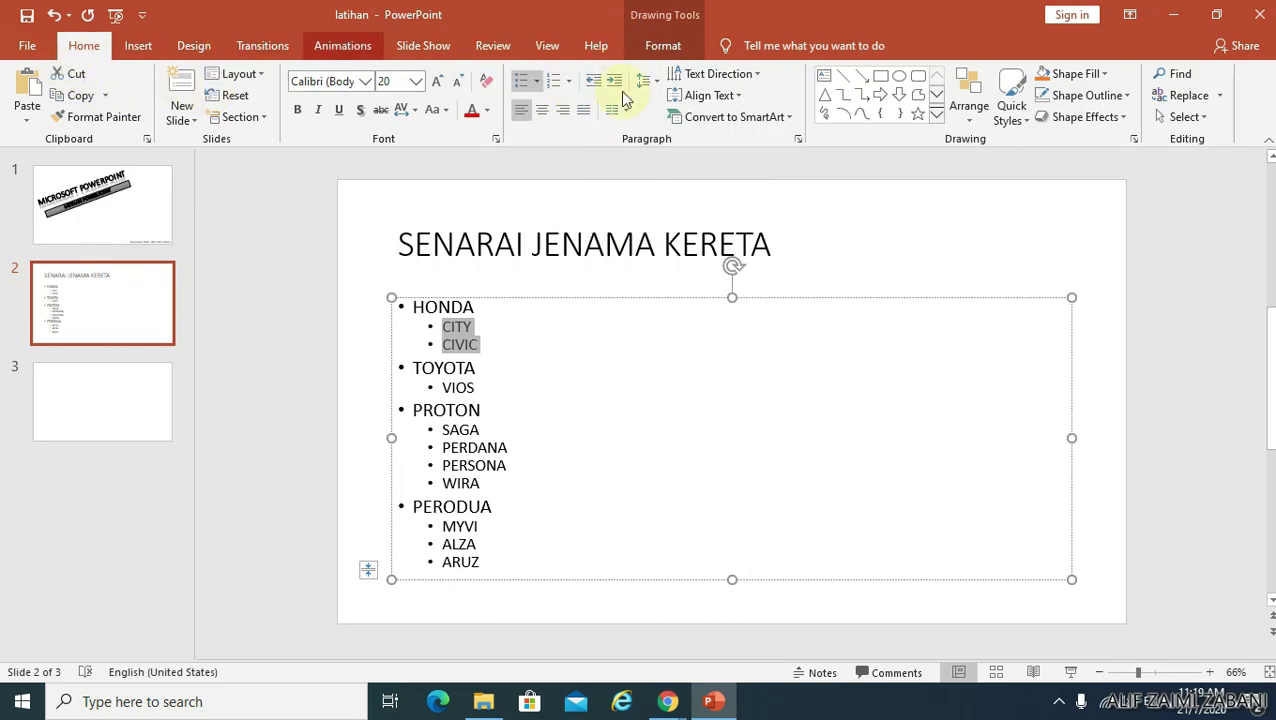
left_click(570, 84)
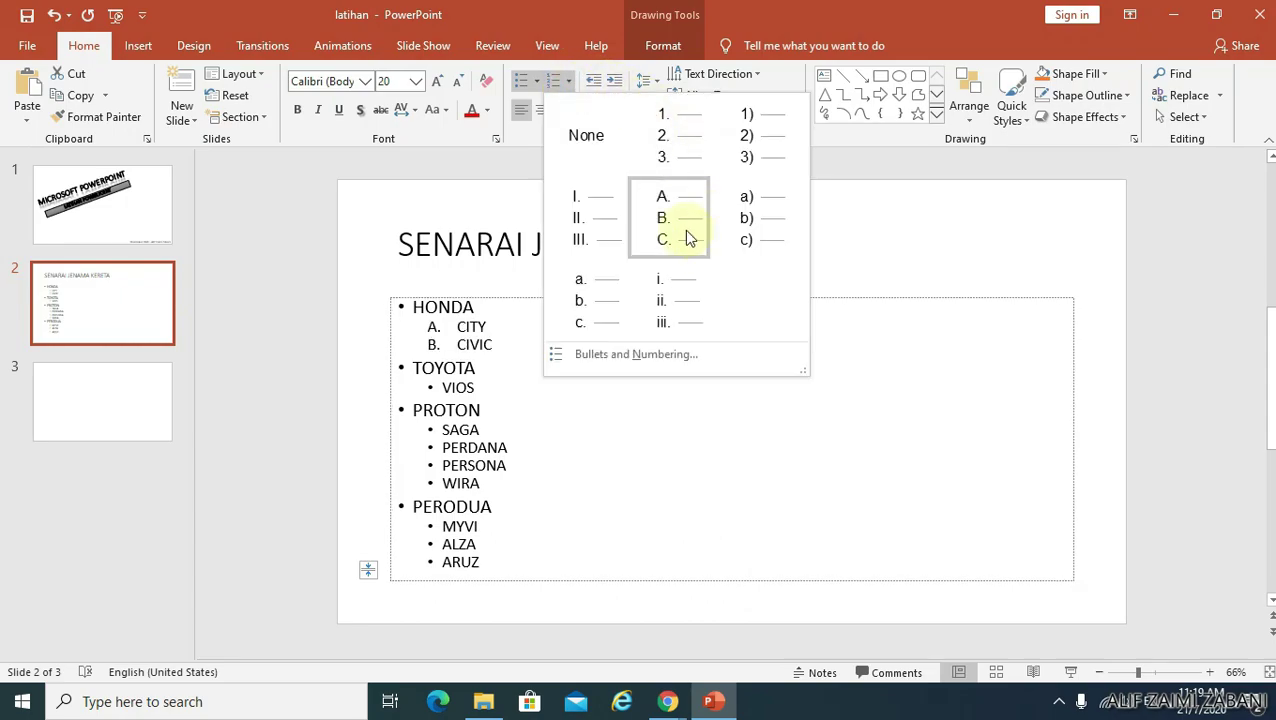
left_click(695, 153)
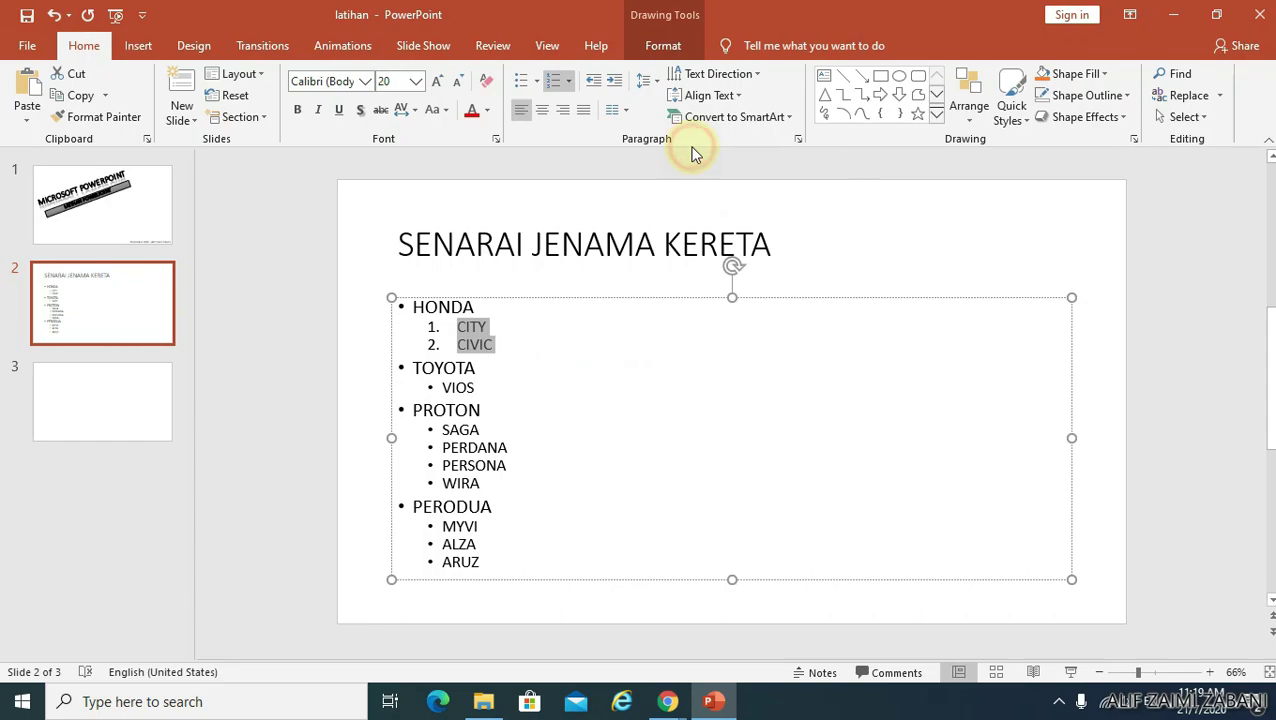
Step: Apply numbering to VIOS, the PROTON models SAGA–WIRA and the PERODUA models MYVI–ARUZ
left_click(476, 387)
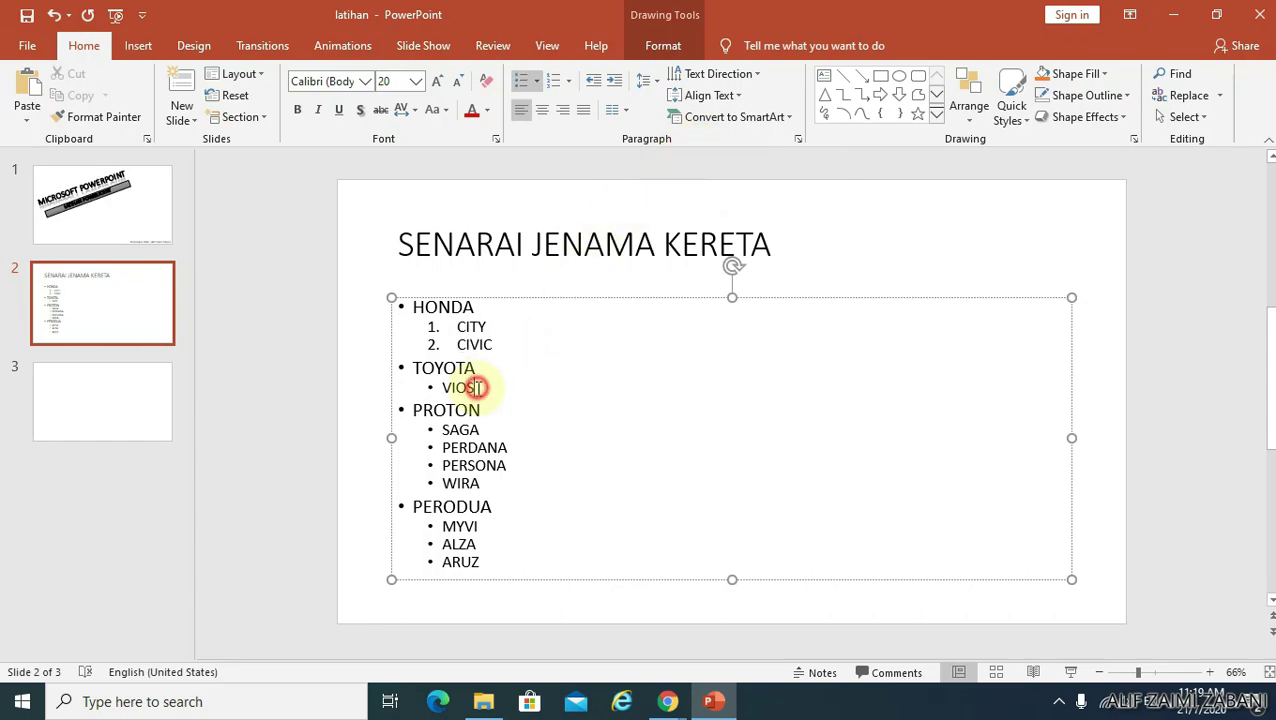
left_click(552, 82)
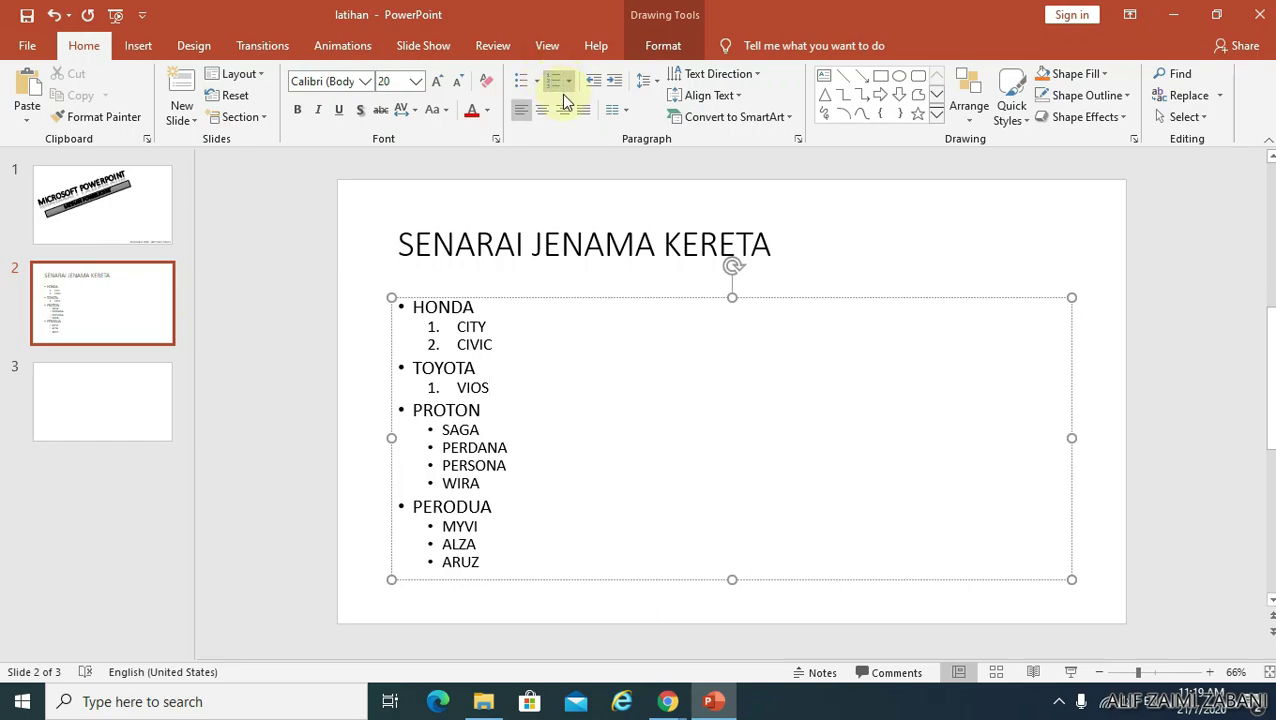
left_click_drag(496, 484, 442, 429)
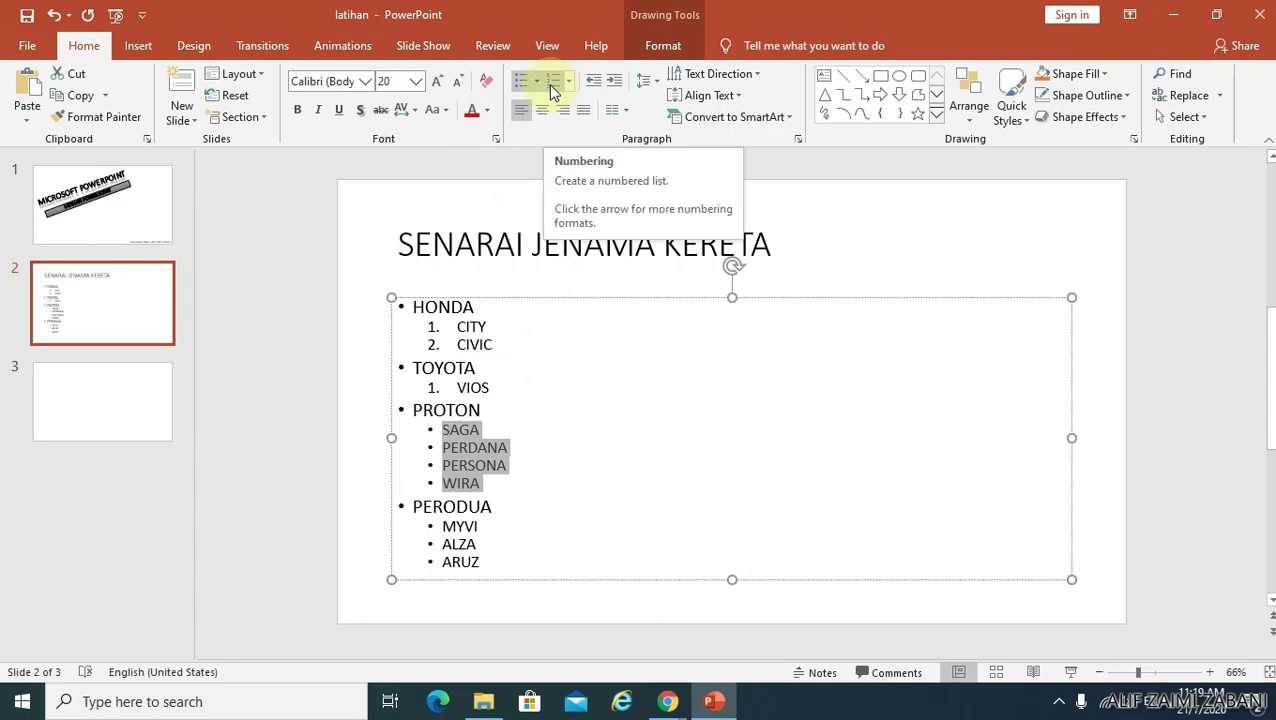
left_click(553, 85)
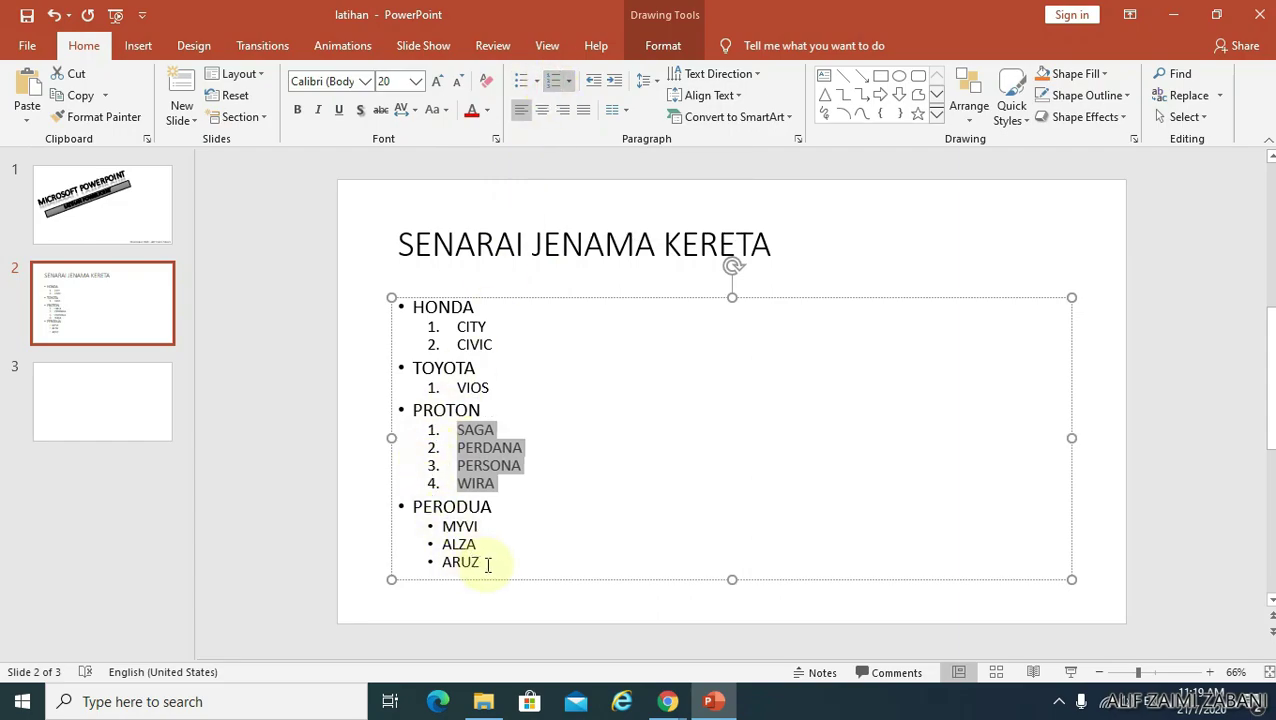
left_click_drag(443, 526, 485, 562)
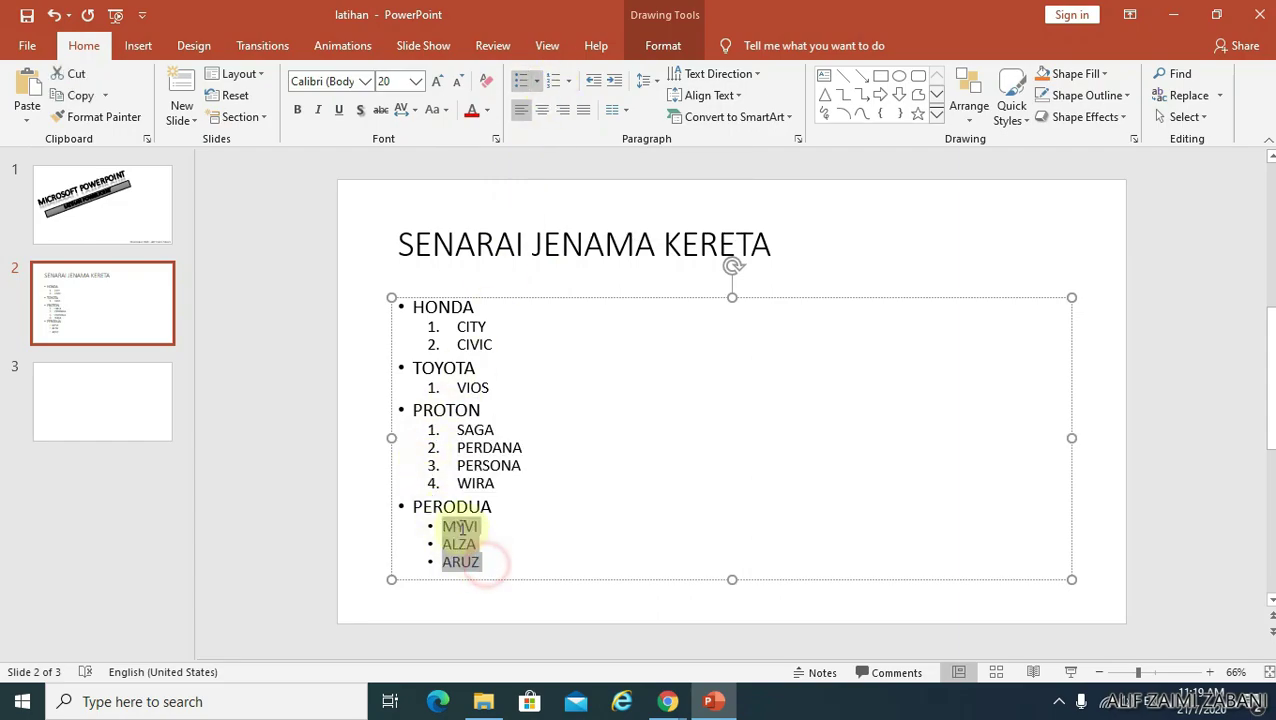
left_click(553, 80)
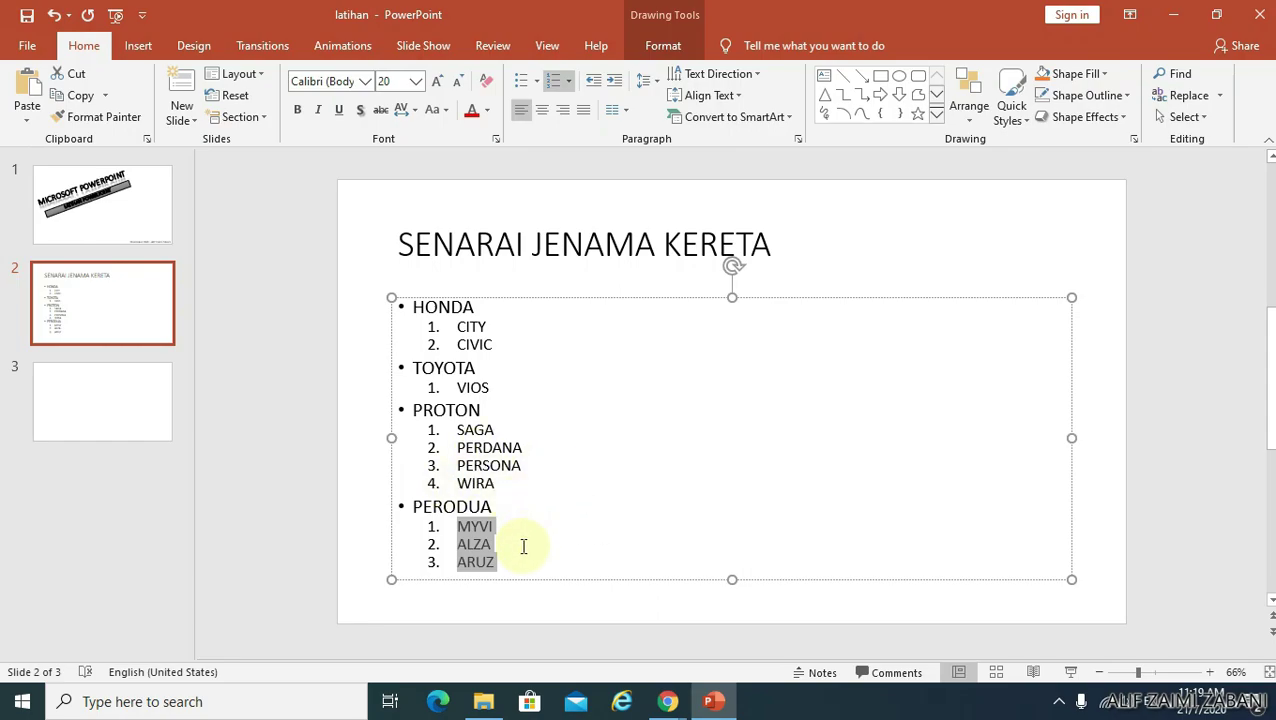
Step: Select the whole list text box and apply Two Columns, moving PERODUA to the right column
left_click_drag(500, 562, 400, 408)
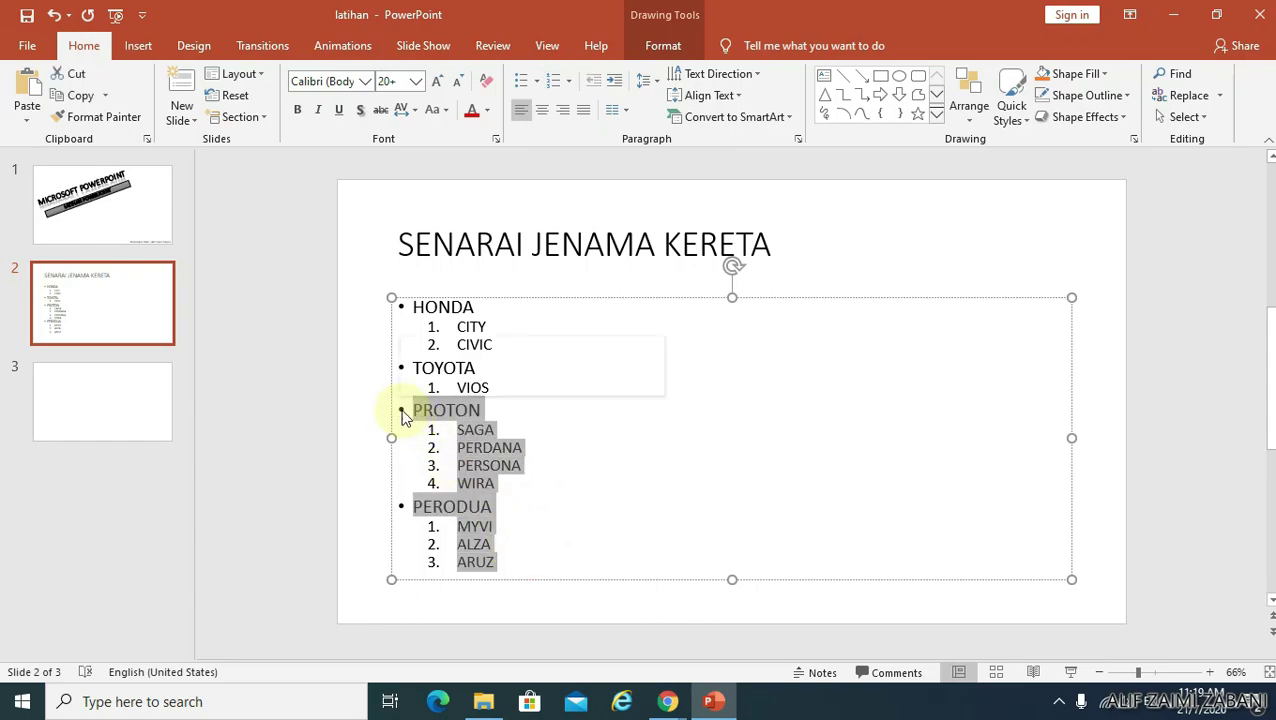
left_click(523, 521)
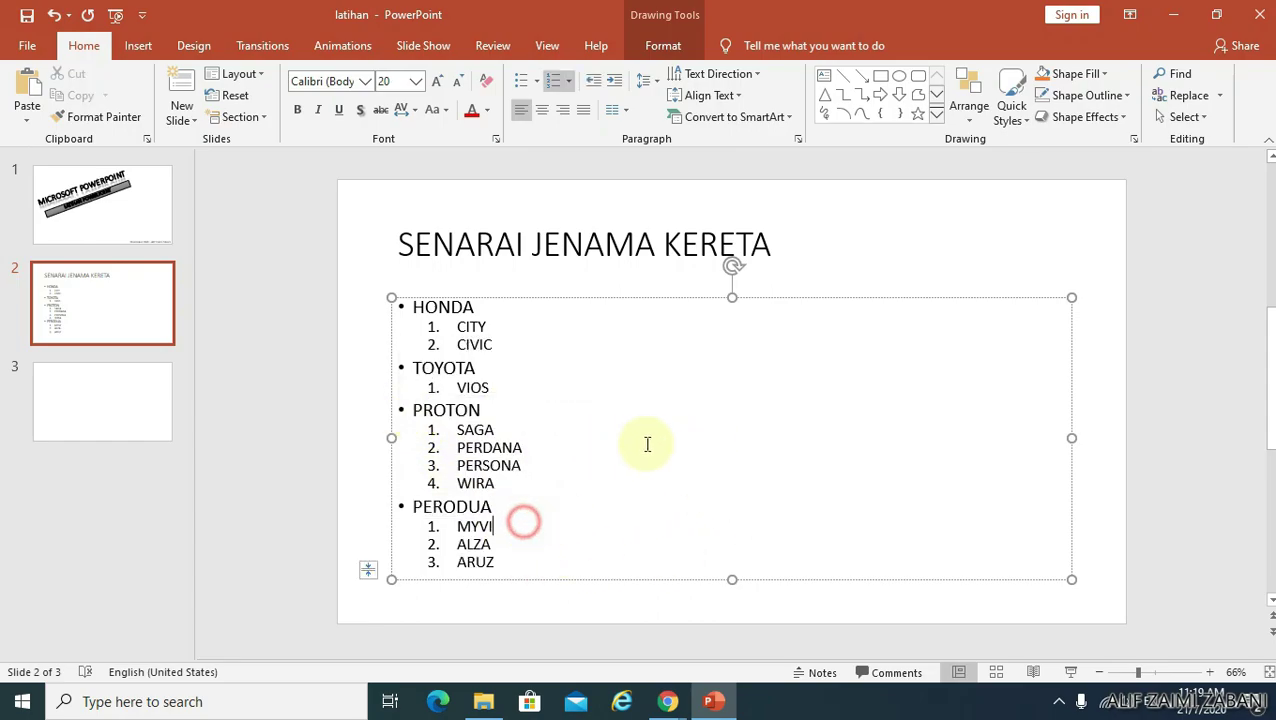
left_click(584, 298)
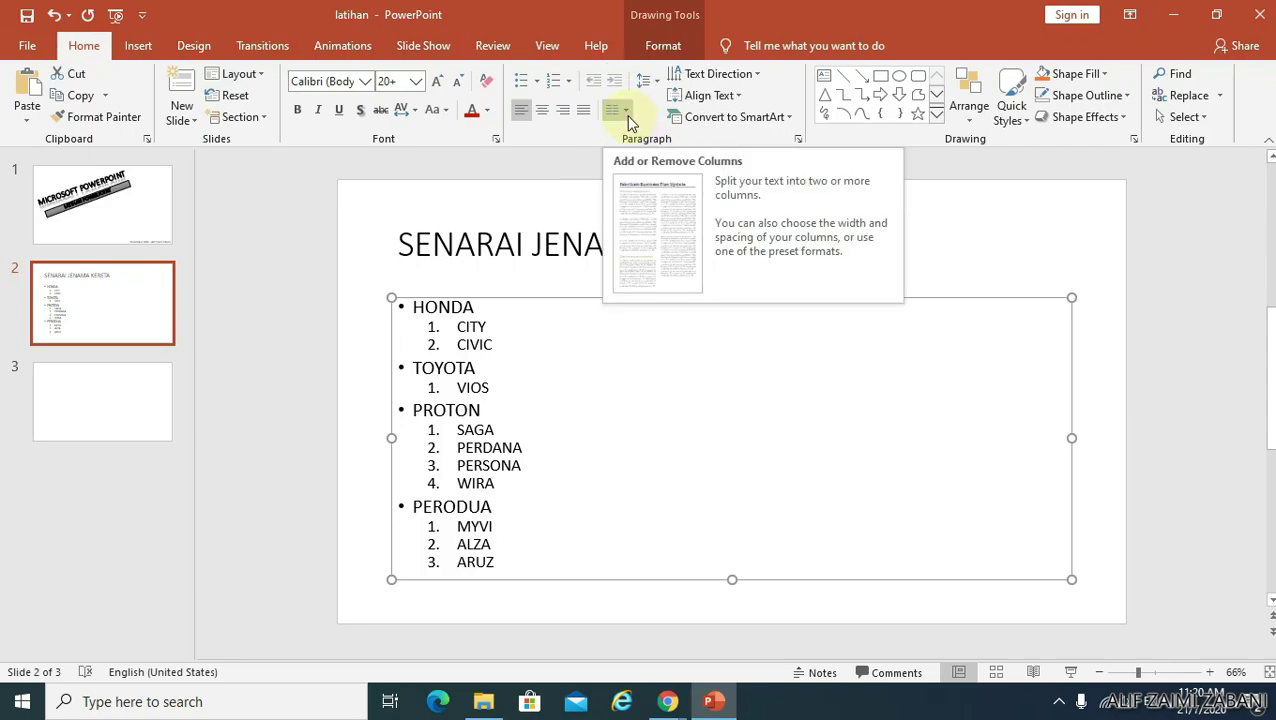
left_click(627, 112)
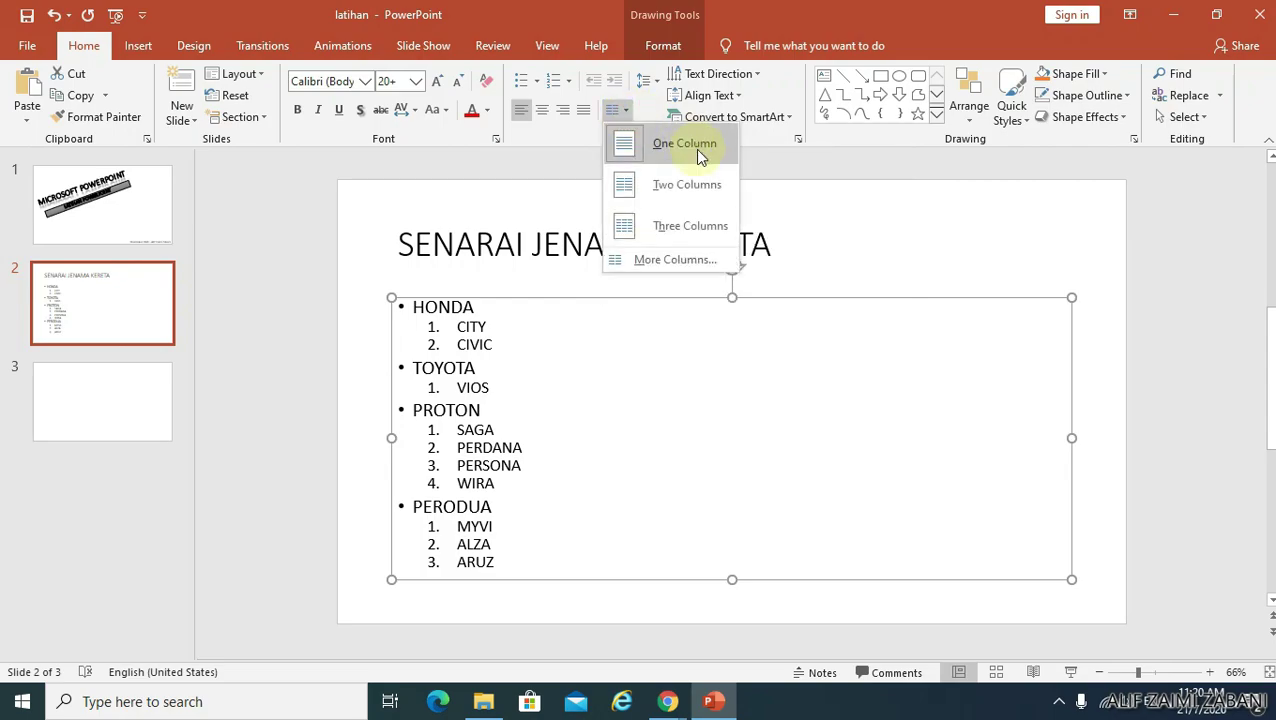
left_click(686, 203)
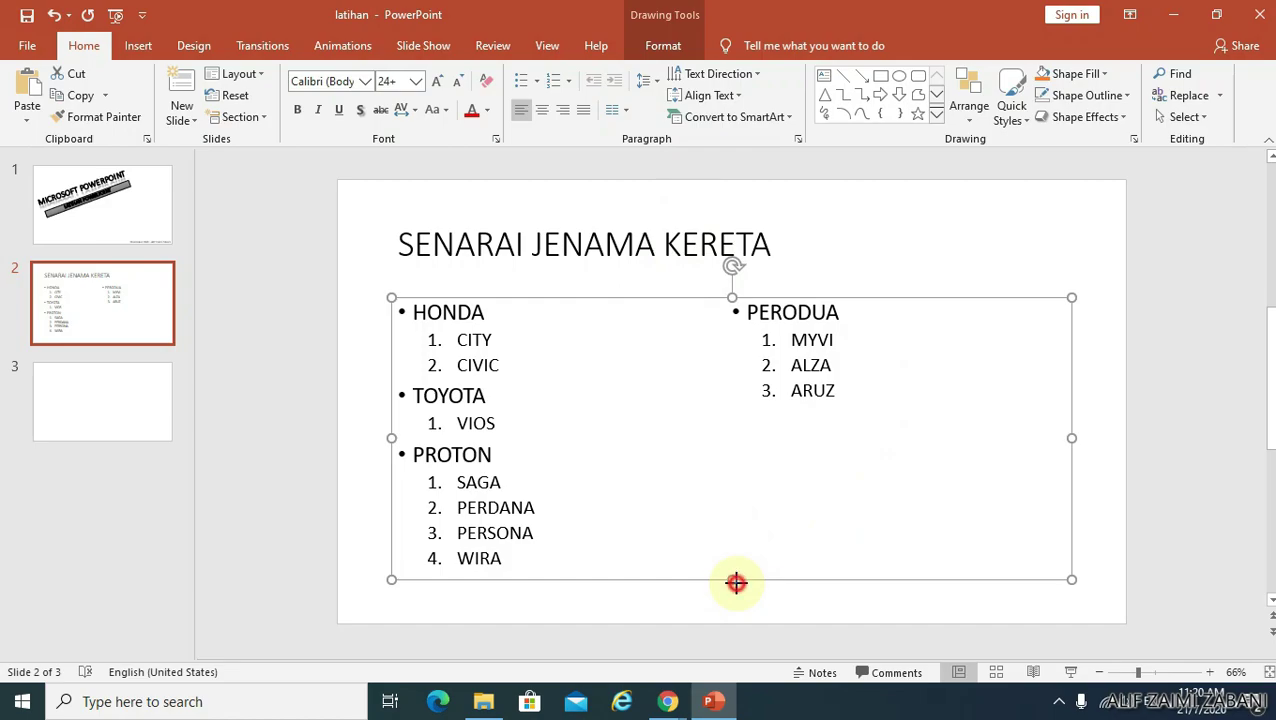
Step: Shorten the text box and apply Three Columns: HONDA/TOYOTA, PROTON, and PERODUA columns
left_click_drag(732, 580, 736, 509)
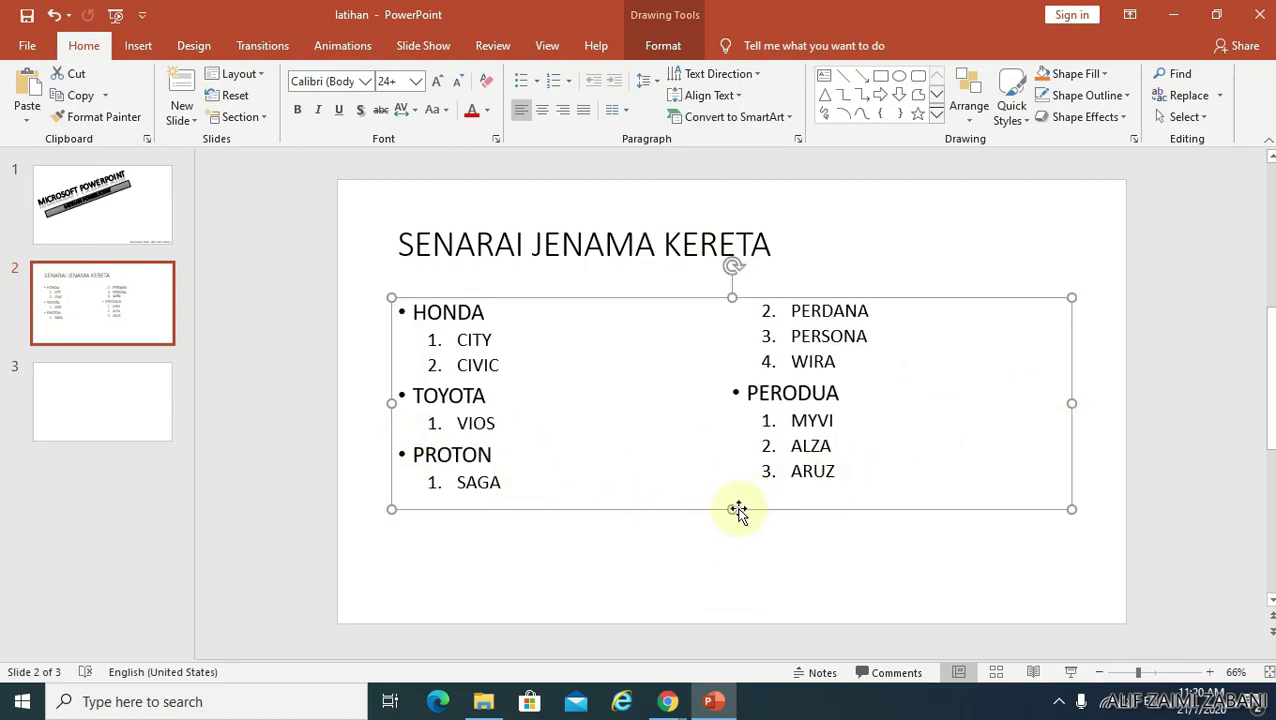
mouse_move(729, 511)
left_mouse_down()
mouse_move(736, 469)
mouse_move(738, 509)
left_mouse_up()
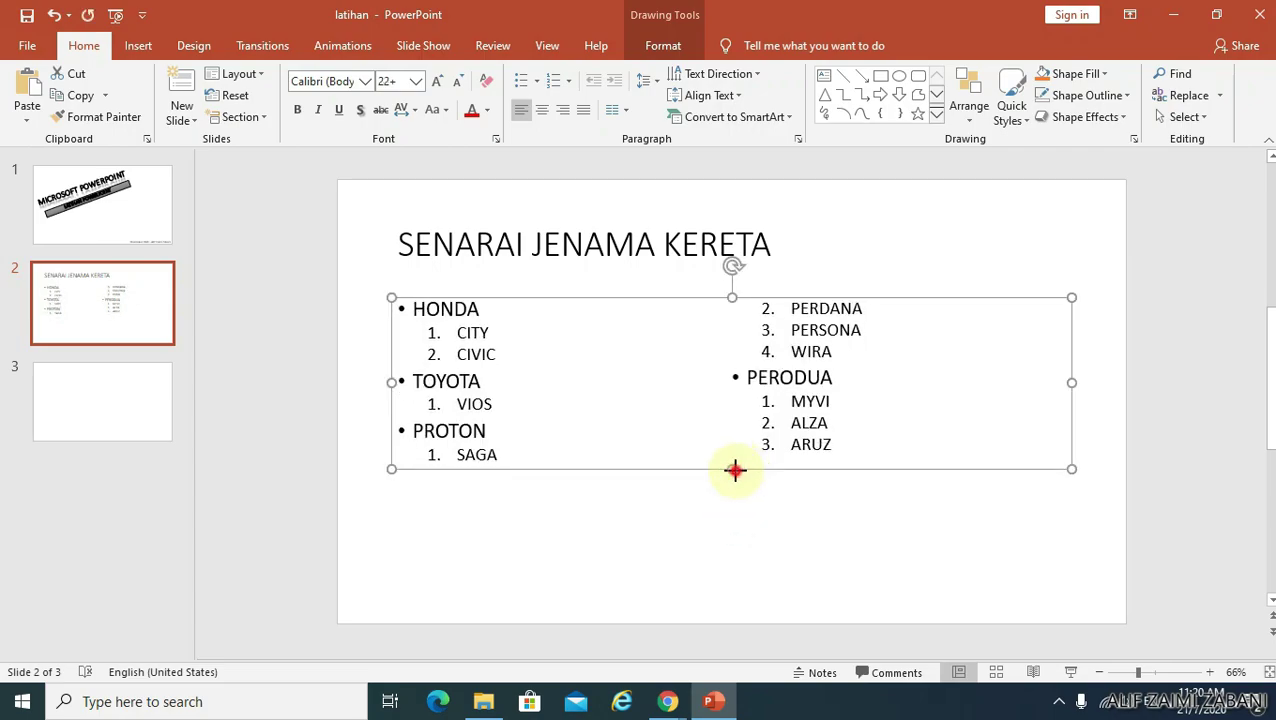
left_click(610, 112)
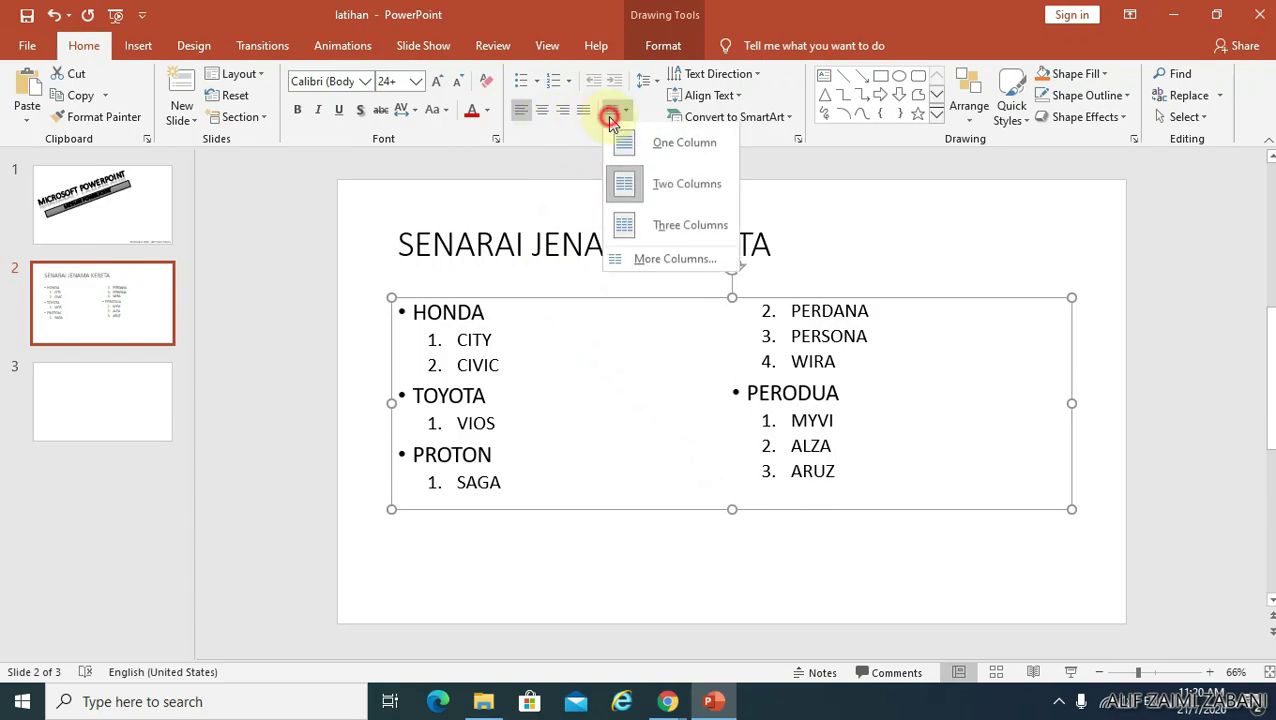
left_click(695, 229)
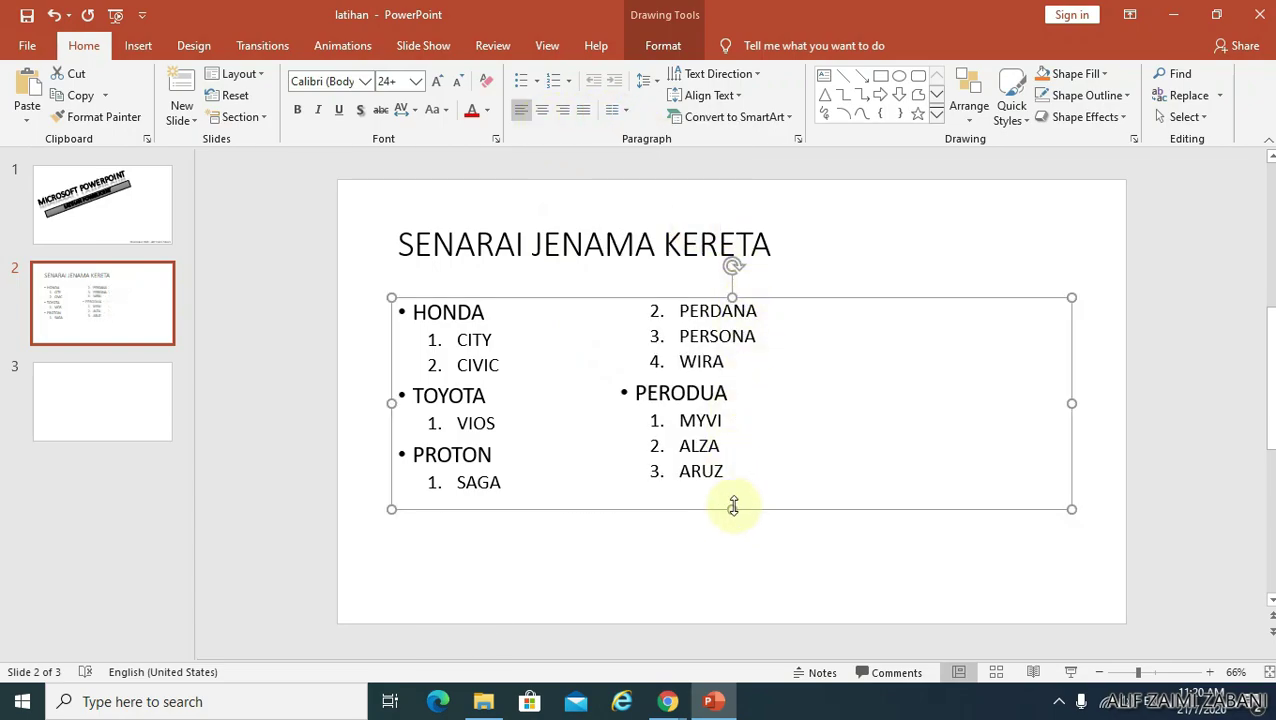
left_click_drag(727, 507, 727, 443)
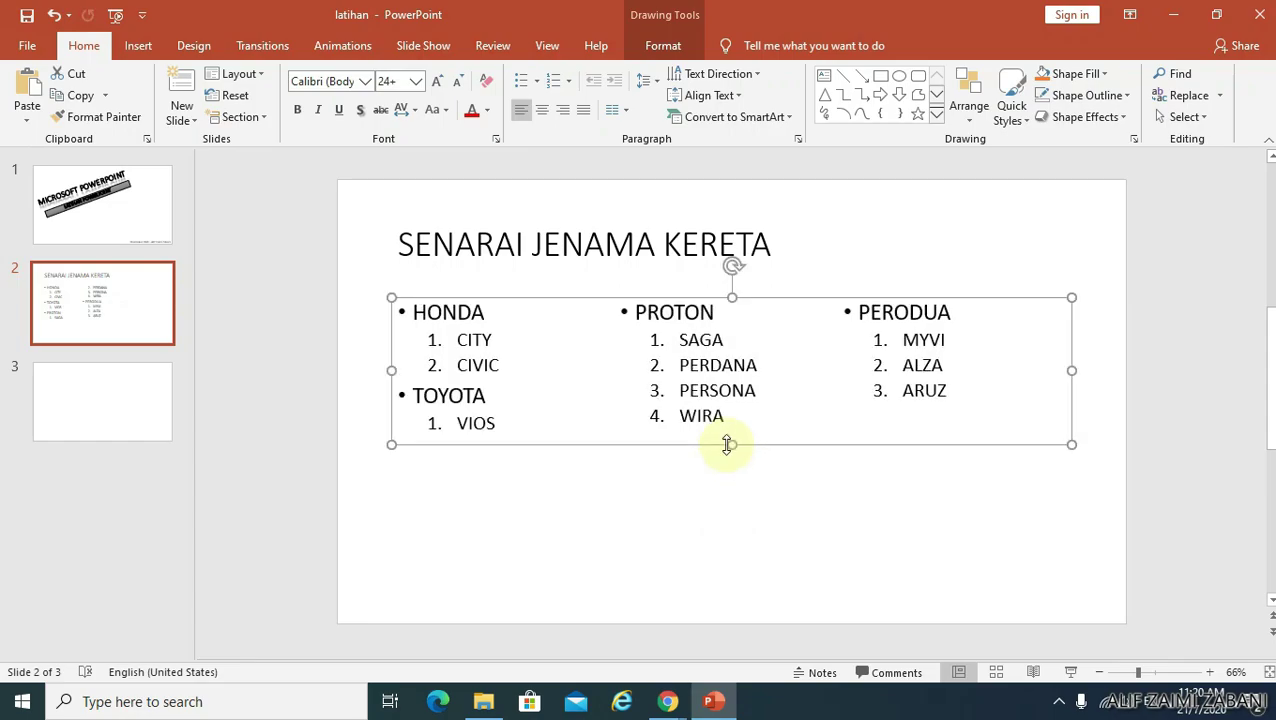
left_click(855, 512)
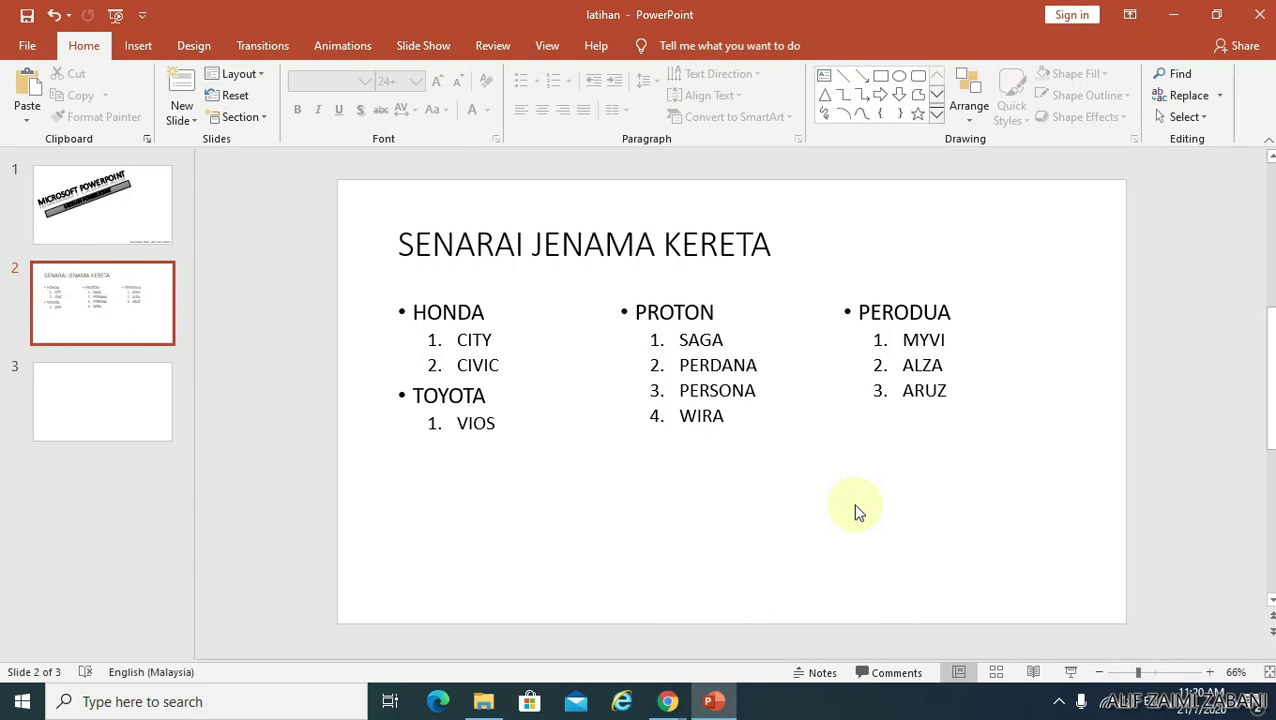
Step: Set the list text box back to One Column and drag its bottom edge down to fit everything
left_click(737, 340)
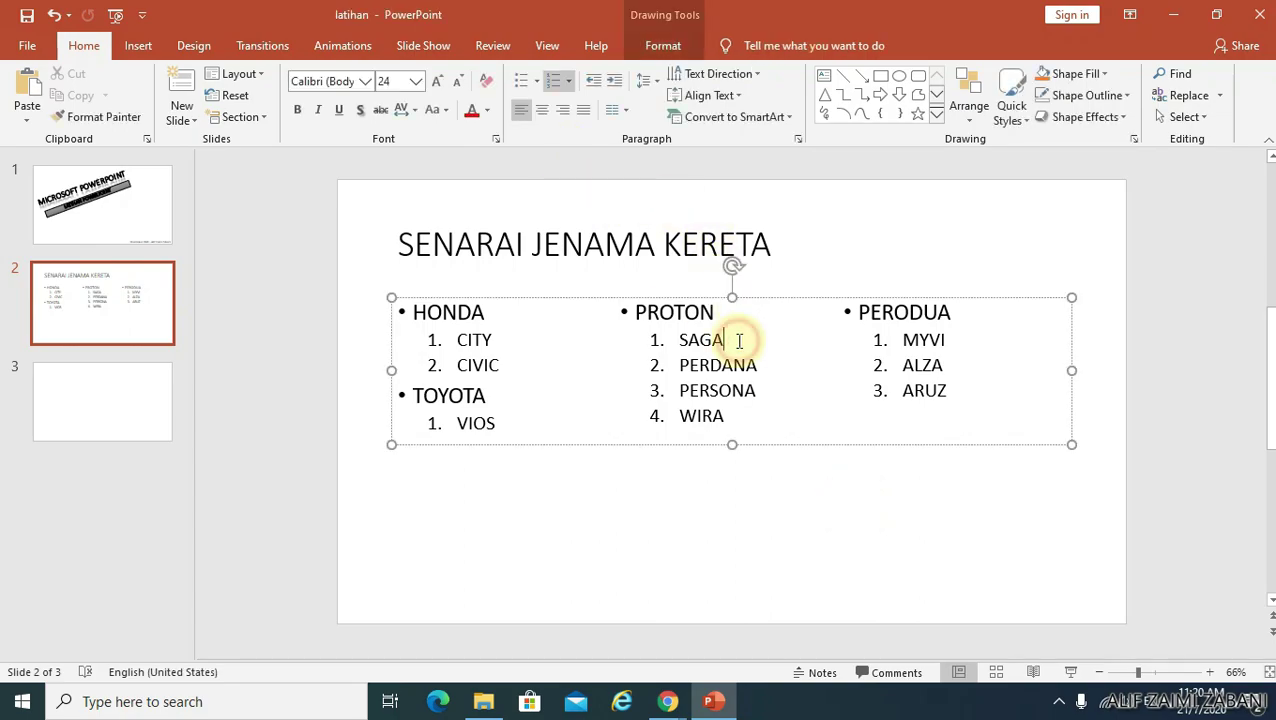
left_click(829, 294)
left_click(611, 109)
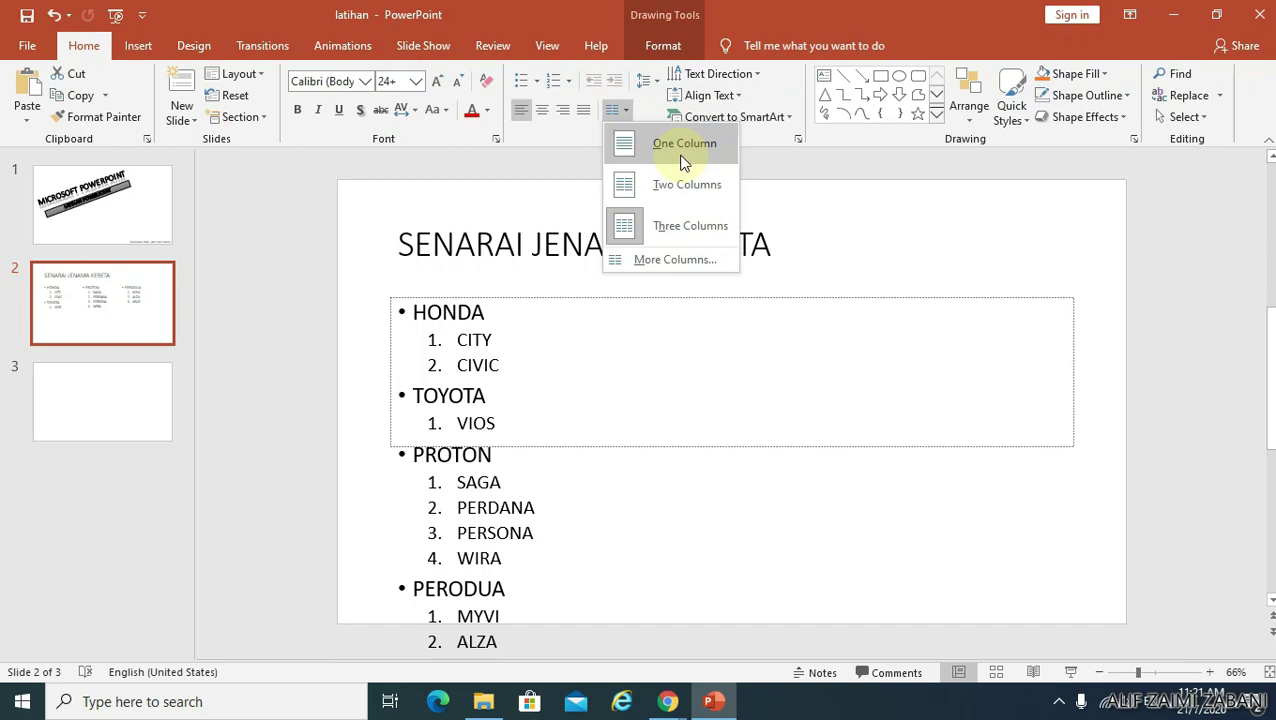
left_click(683, 152)
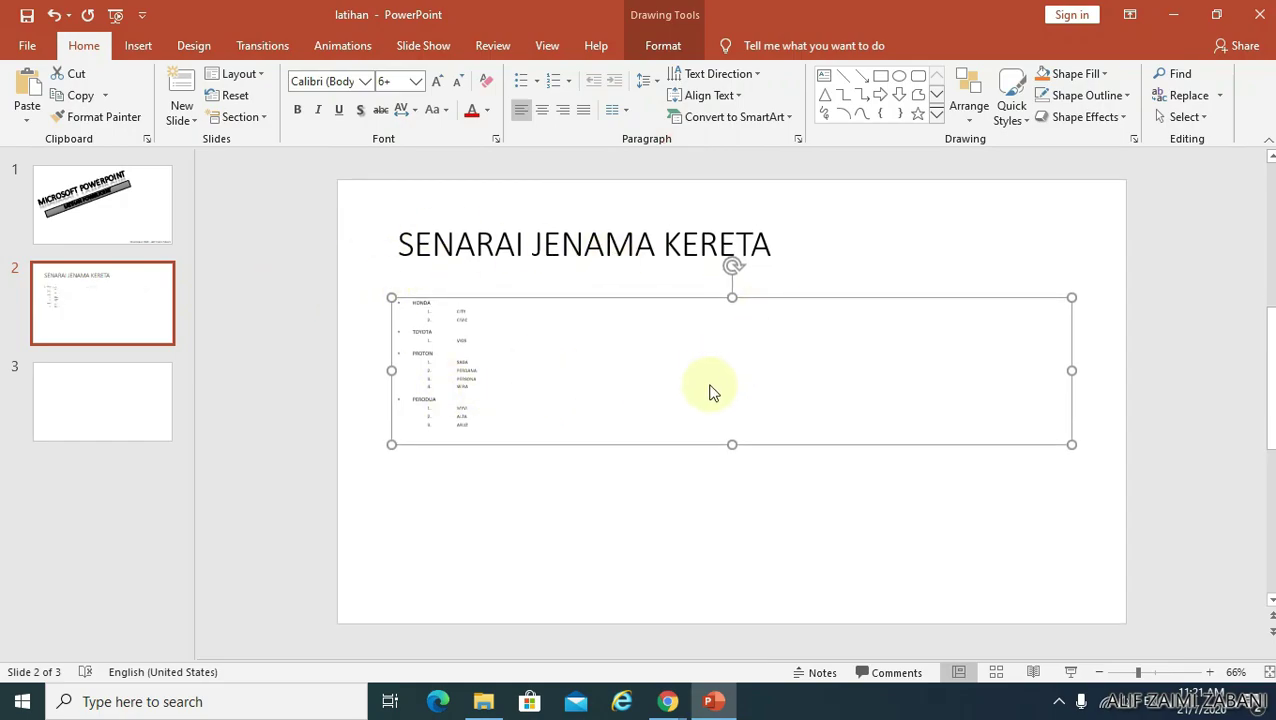
left_click_drag(732, 444, 729, 600)
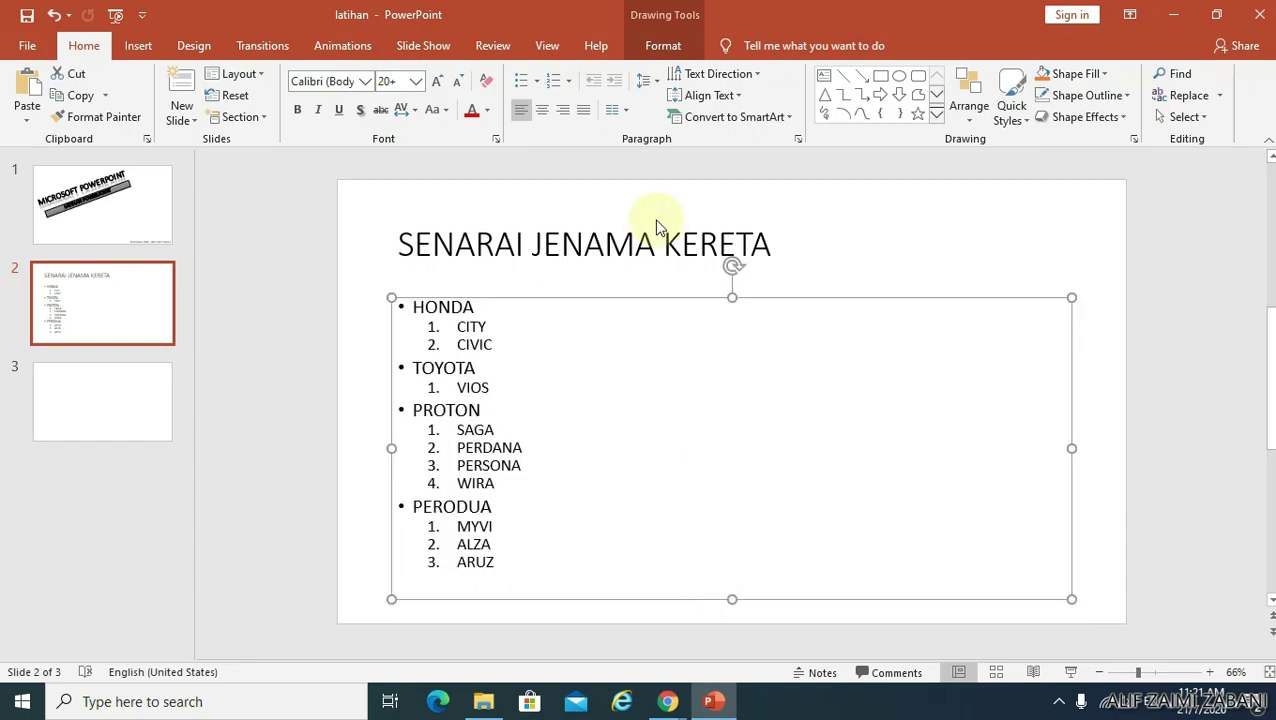
Step: Set the car brand text box to Two Columns and shorten it so PERDANA through ARUZ fill the right column
left_click(625, 112)
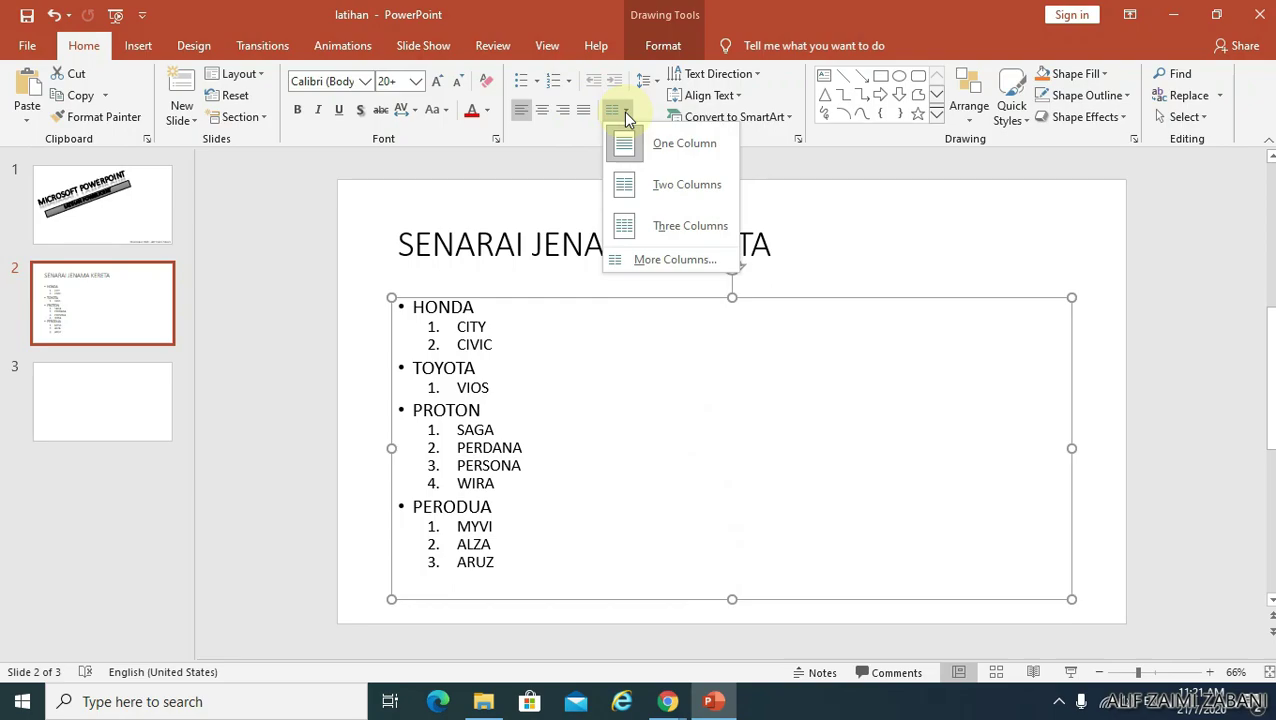
left_click(682, 195)
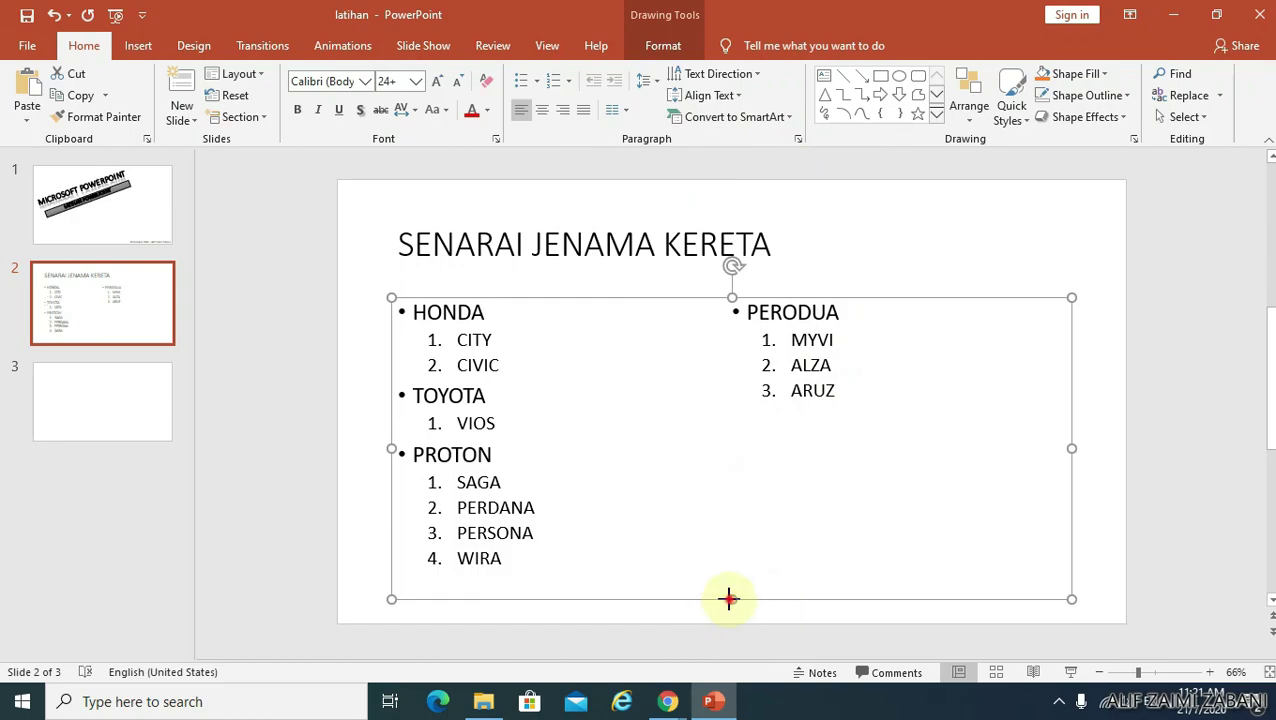
left_click_drag(729, 599, 732, 515)
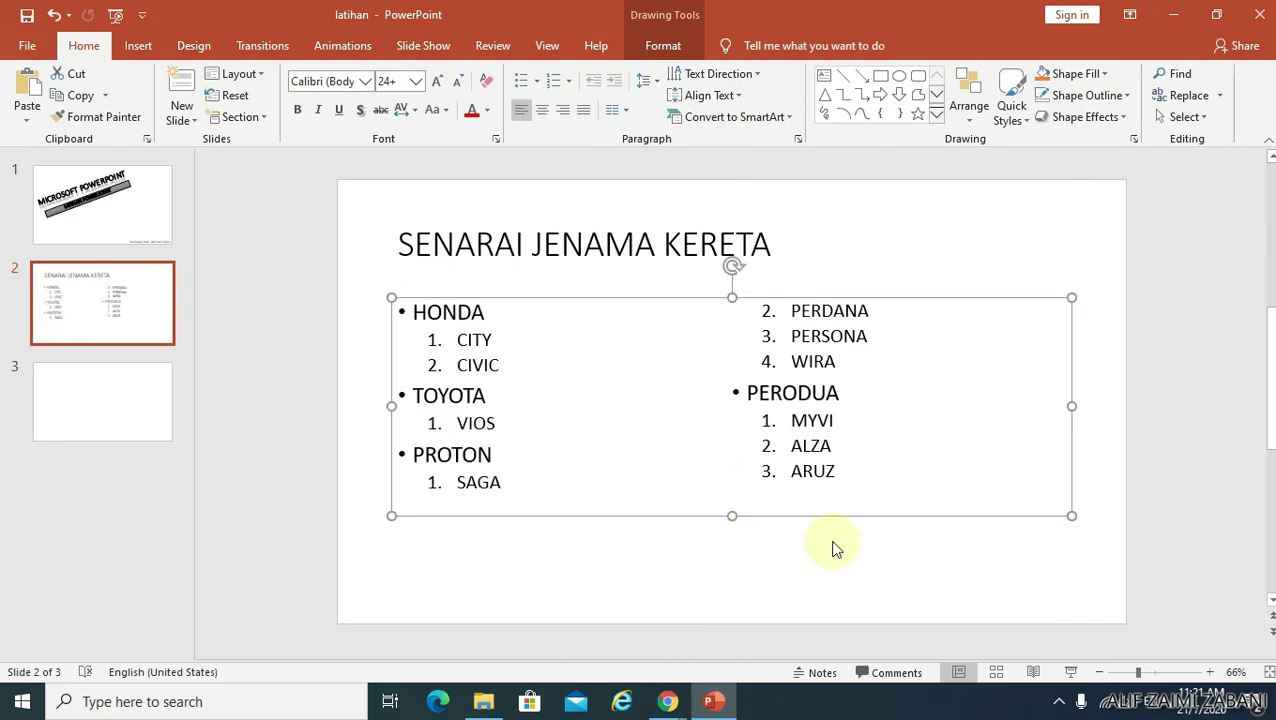